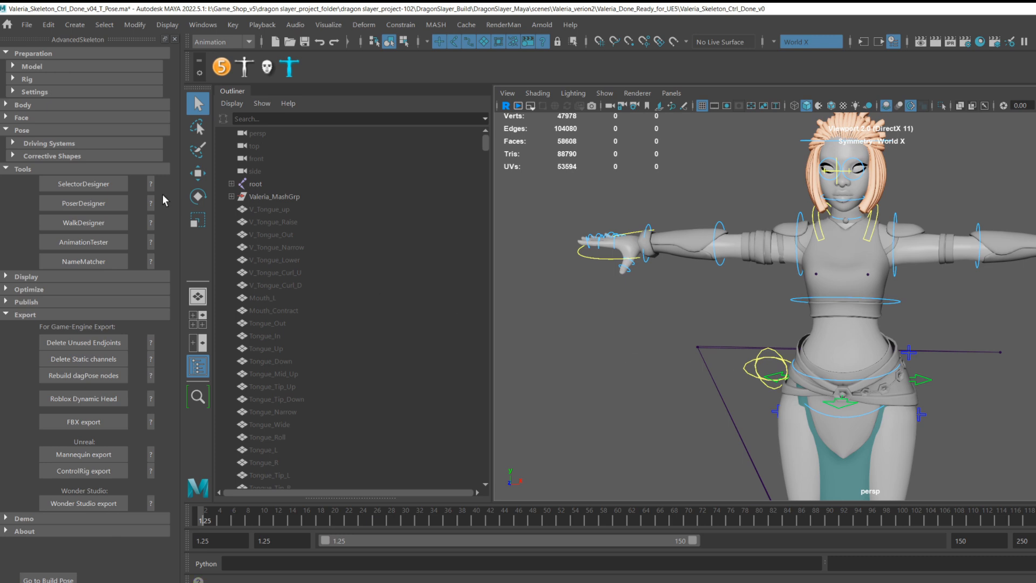
Select the root joint in the Outliner and turn on X-Ray shading in the viewport.
{"action": "left_click", "coordinate": [257, 184]}
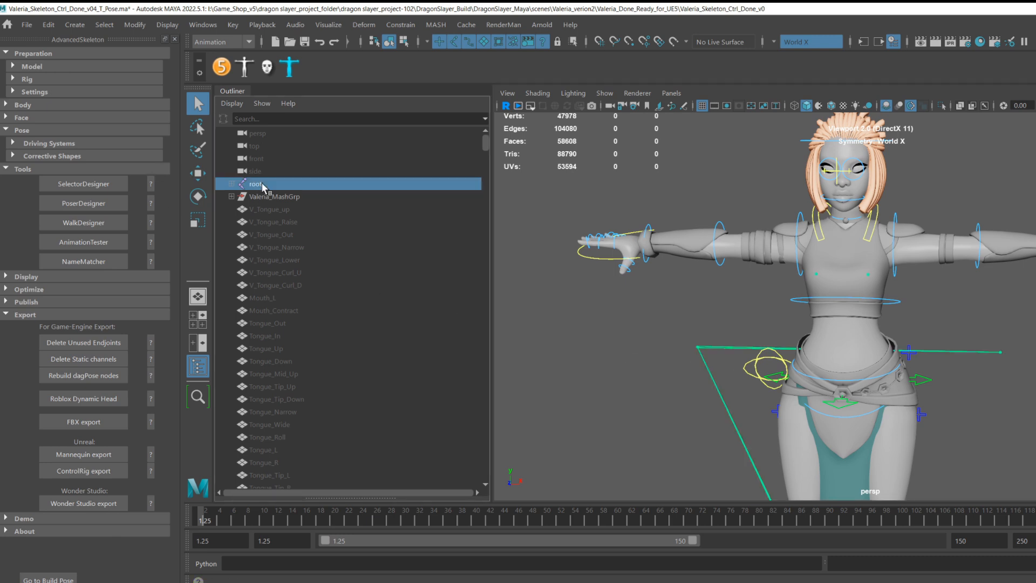
{"action": "left_click", "coordinate": [537, 93]}
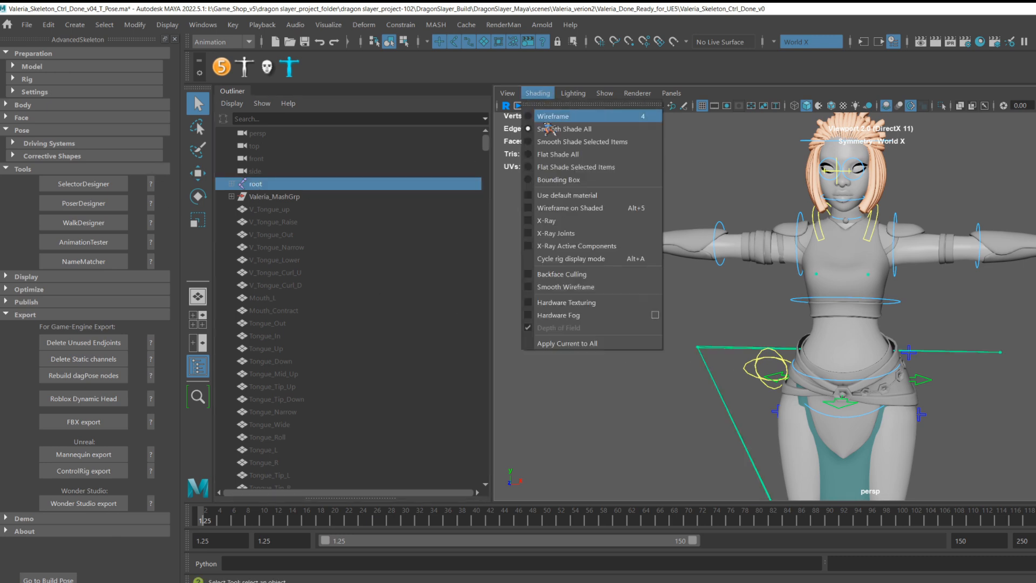
{"action": "left_click", "coordinate": [526, 221]}
{"action": "left_click", "coordinate": [704, 296]}
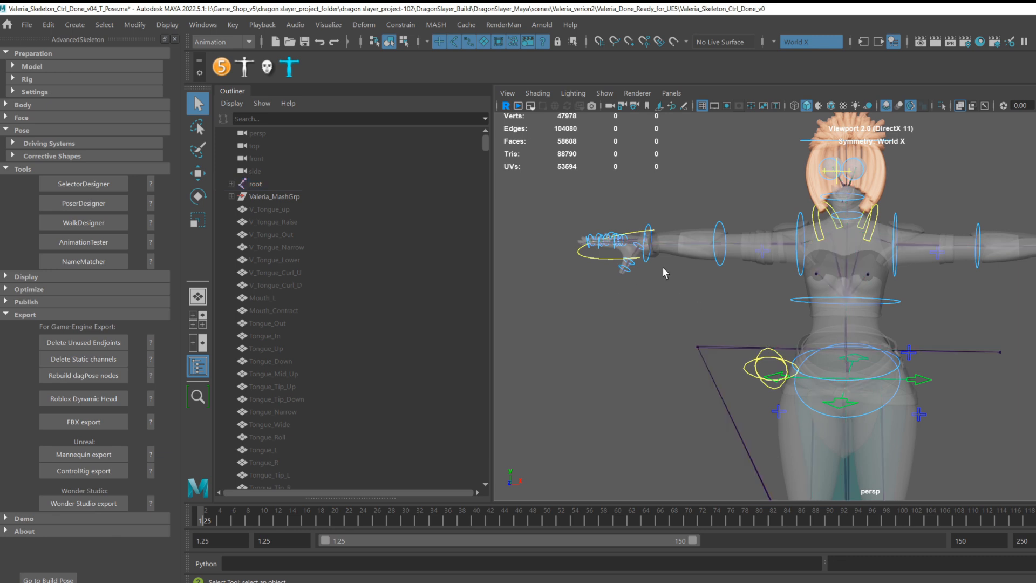
Select Valeria_MashGrp and then root again, and inspect the skeleton inside the body.
{"action": "left_click", "coordinate": [286, 197]}
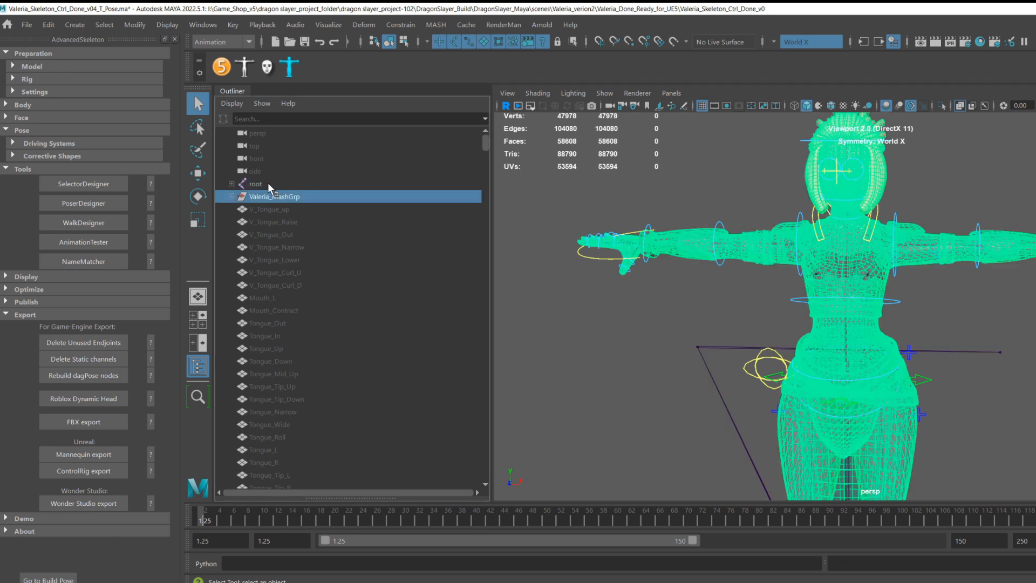
{"action": "left_click", "coordinate": [283, 186]}
{"action": "middle_click_drag", "start_coordinate": [717, 292], "coordinate": [647, 276], "text": "alt"}
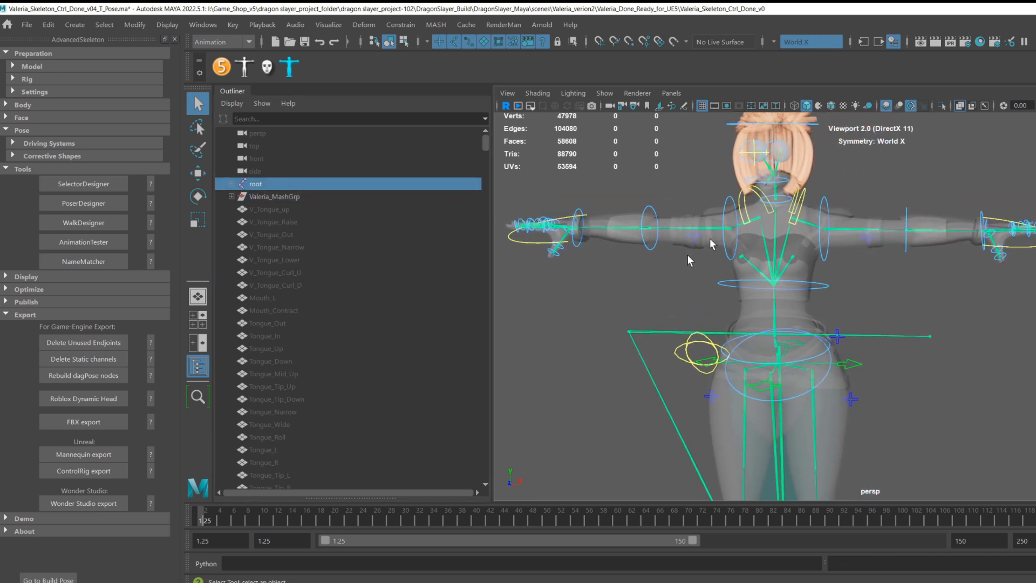
{"action": "mouse_move", "coordinate": [948, 393]}
{"action": "middle_mouse_down", "text": "alt"}
{"action": "mouse_move", "coordinate": [953, 271]}
{"action": "mouse_move", "coordinate": [925, 347]}
{"action": "mouse_move", "coordinate": [937, 405]}
{"action": "middle_mouse_up", "text": "alt"}
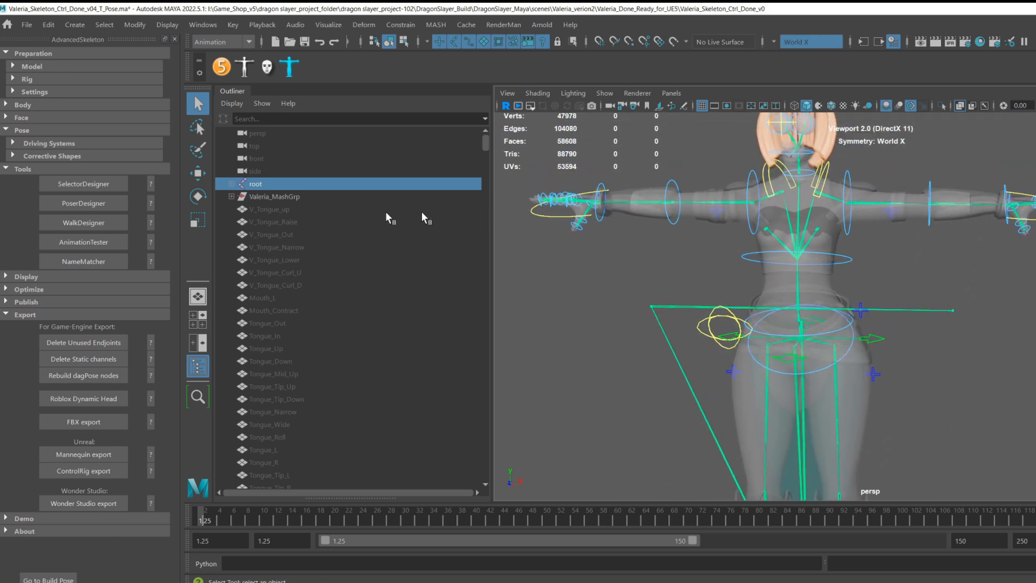
{"action": "middle_click_drag", "start_coordinate": [664, 299], "coordinate": [663, 338], "text": "alt"}
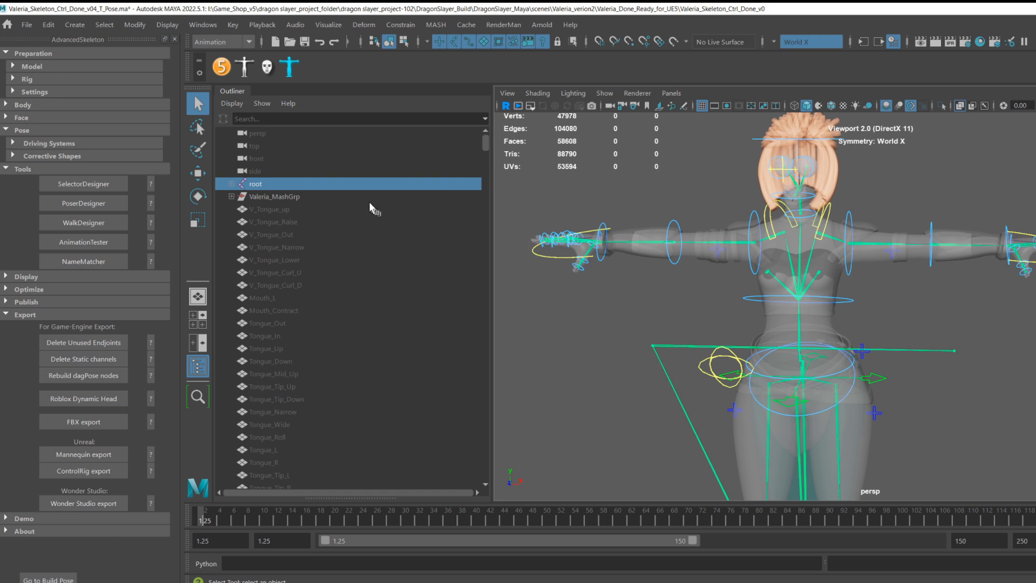
Select the Group node at the bottom of the Outliner and frame it in the viewport.
{"action": "scroll", "coordinate": [359, 193], "scroll_direction": "down", "scroll_amount": 10}
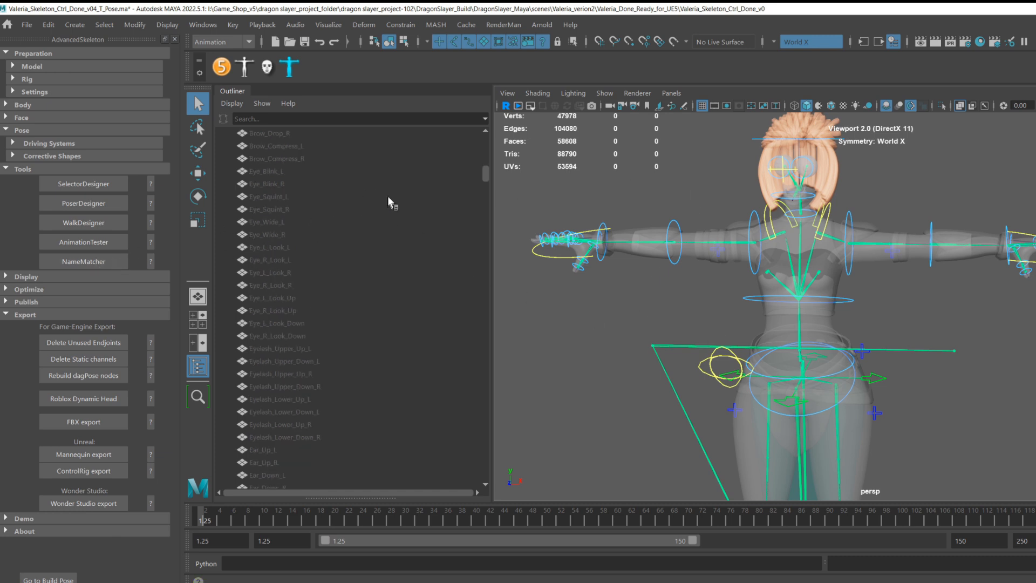
{"action": "scroll", "coordinate": [387, 196], "scroll_direction": "up", "scroll_amount": 10}
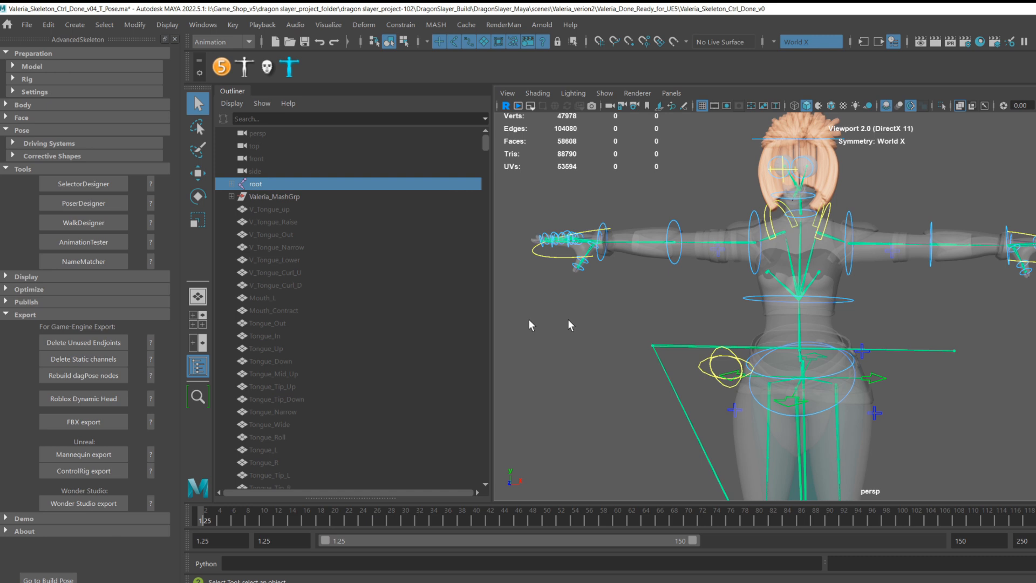
{"action": "scroll", "coordinate": [387, 326], "scroll_direction": "down", "scroll_amount": 8}
{"action": "scroll", "coordinate": [384, 326], "scroll_direction": "down", "scroll_amount": 15}
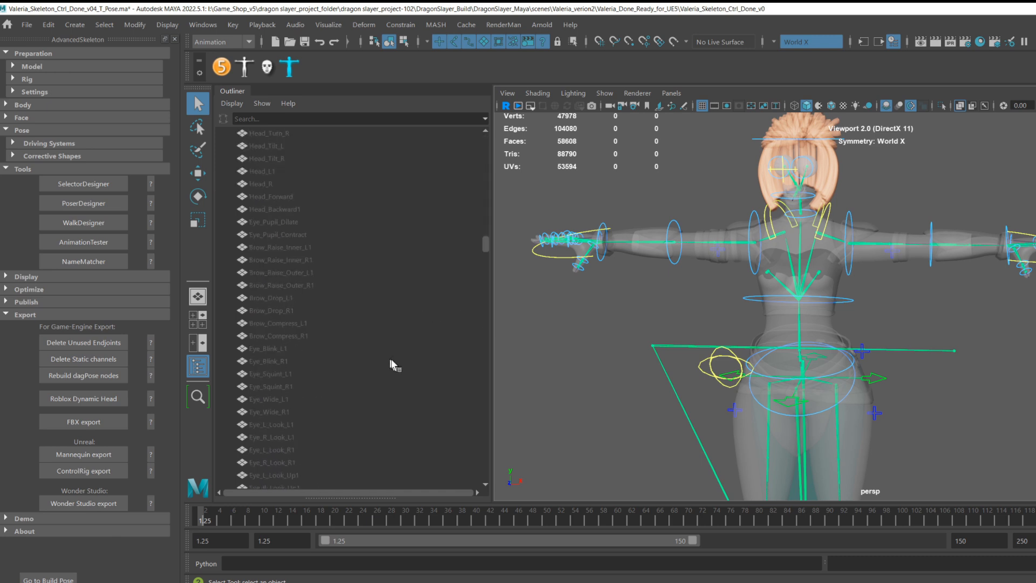
{"action": "scroll", "coordinate": [410, 367], "scroll_direction": "down", "scroll_amount": 15}
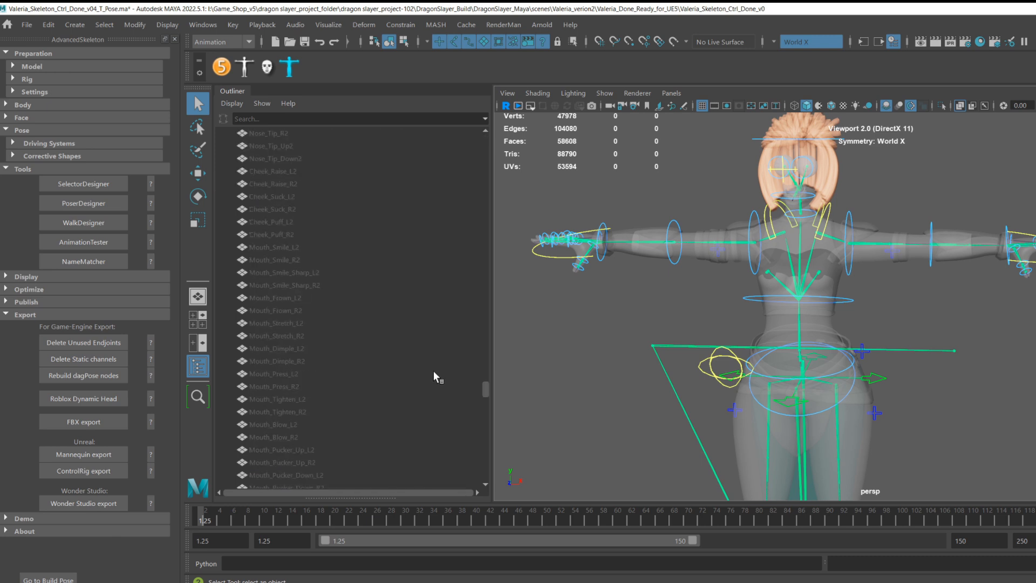
{"action": "scroll", "coordinate": [443, 382], "scroll_direction": "down", "scroll_amount": 15}
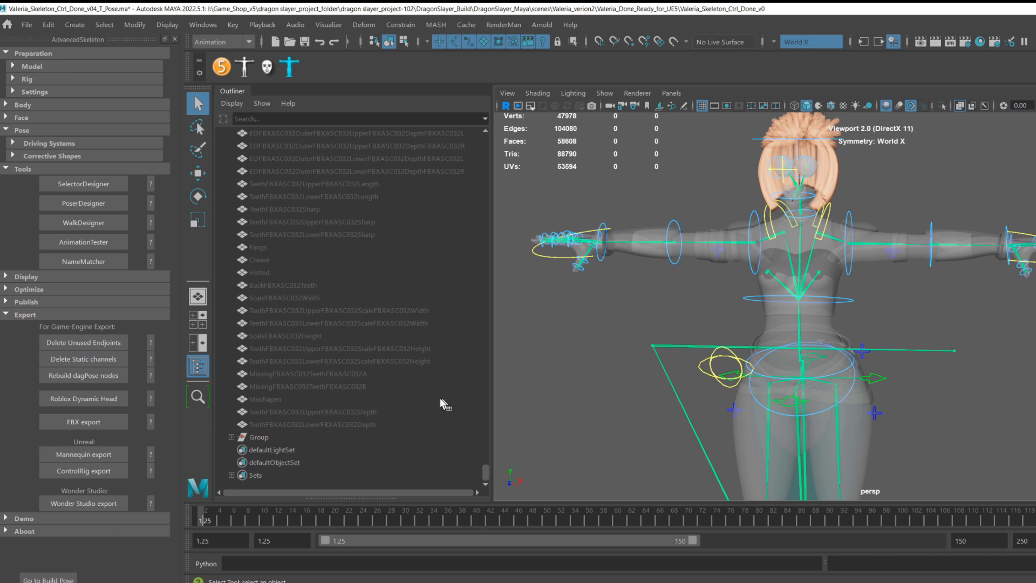
{"action": "left_click", "coordinate": [259, 437]}
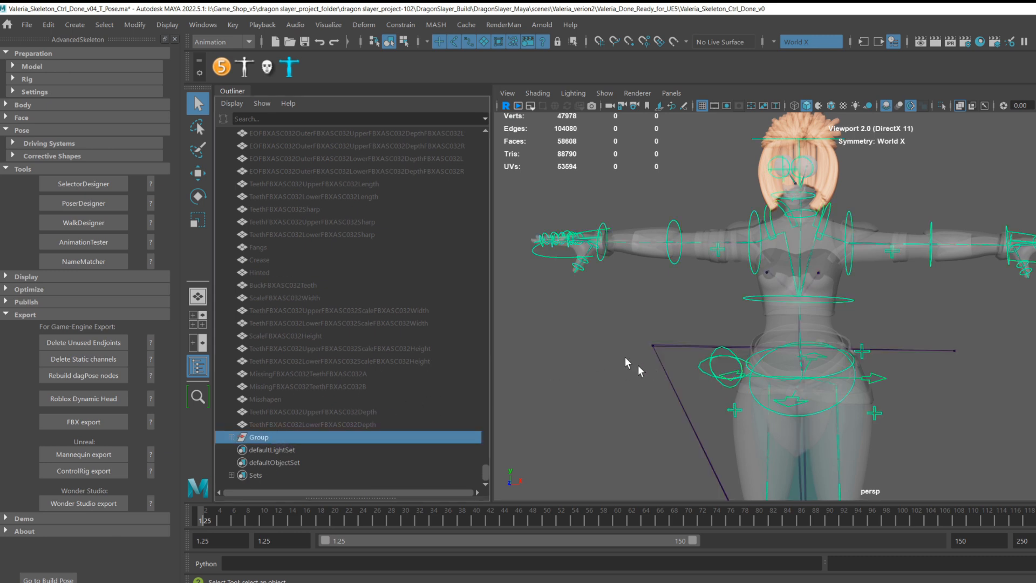
{"action": "scroll", "coordinate": [835, 242], "scroll_direction": "up", "scroll_amount": 3}
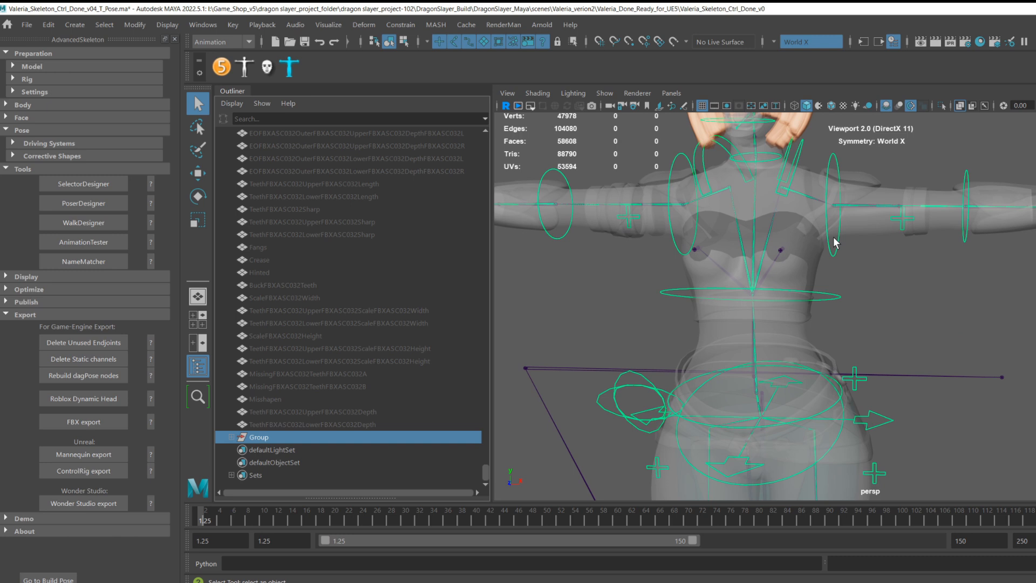
{"action": "scroll", "coordinate": [835, 242], "scroll_direction": "up", "scroll_amount": 2}
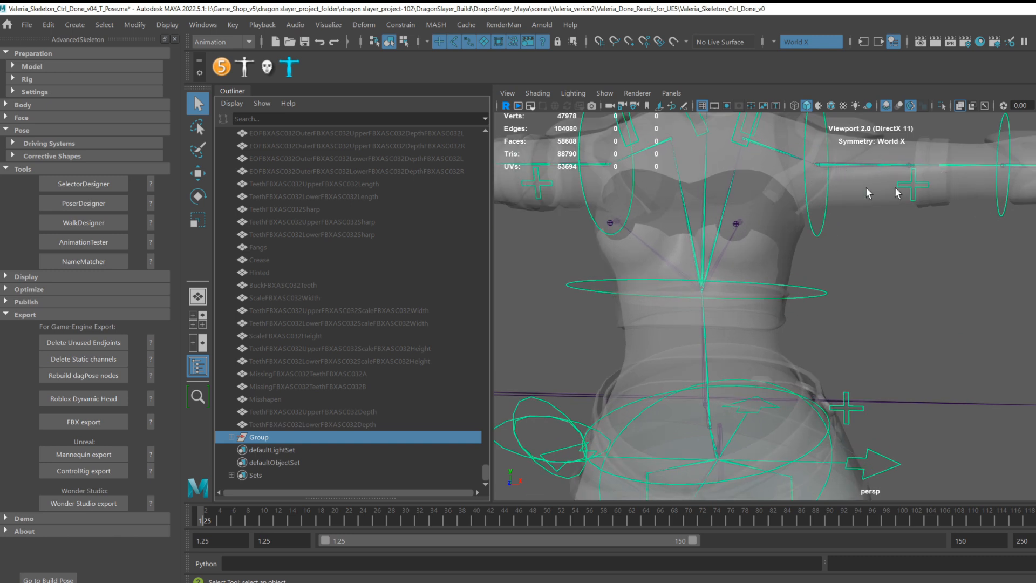
{"action": "key", "text": "f"}
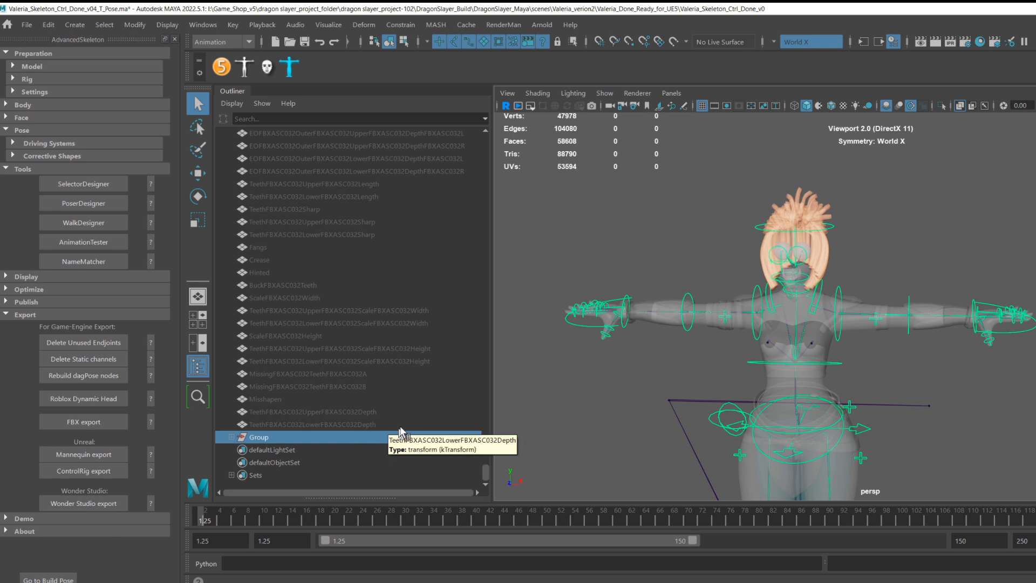
Examine the rig controls around the body, feet and hands from different angles.
{"action": "scroll", "coordinate": [636, 381], "scroll_direction": "up", "scroll_amount": 3}
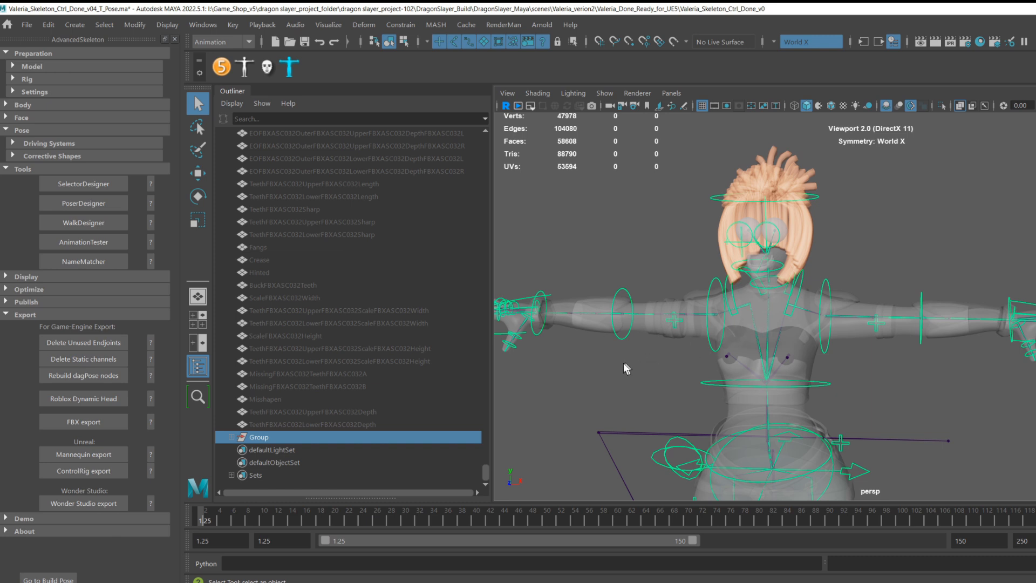
{"action": "scroll", "coordinate": [590, 351], "scroll_direction": "down", "scroll_amount": 1}
{"action": "left_click_drag", "start_coordinate": [591, 351], "coordinate": [616, 365], "text": "alt"}
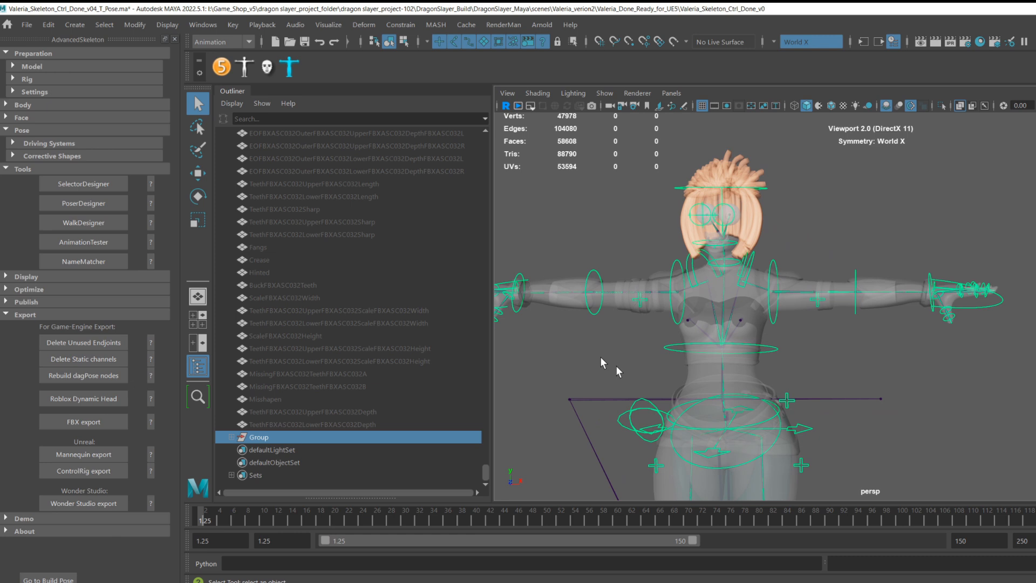
{"action": "middle_click_drag", "start_coordinate": [635, 311], "coordinate": [691, 328], "text": "alt"}
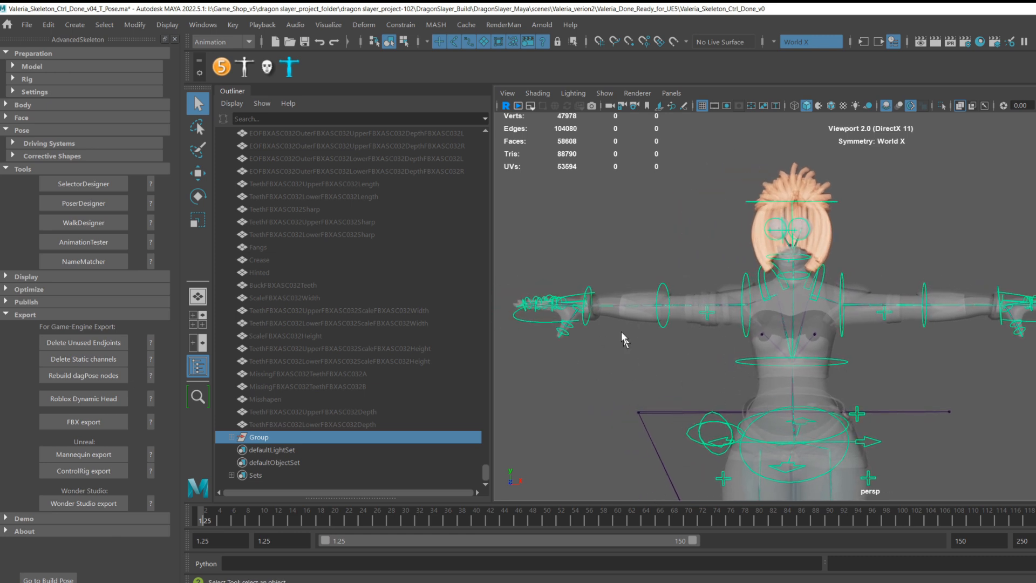
{"action": "middle_click_drag", "start_coordinate": [903, 323], "coordinate": [864, 330], "text": "alt"}
{"action": "left_click_drag", "start_coordinate": [864, 330], "coordinate": [866, 379], "text": "alt"}
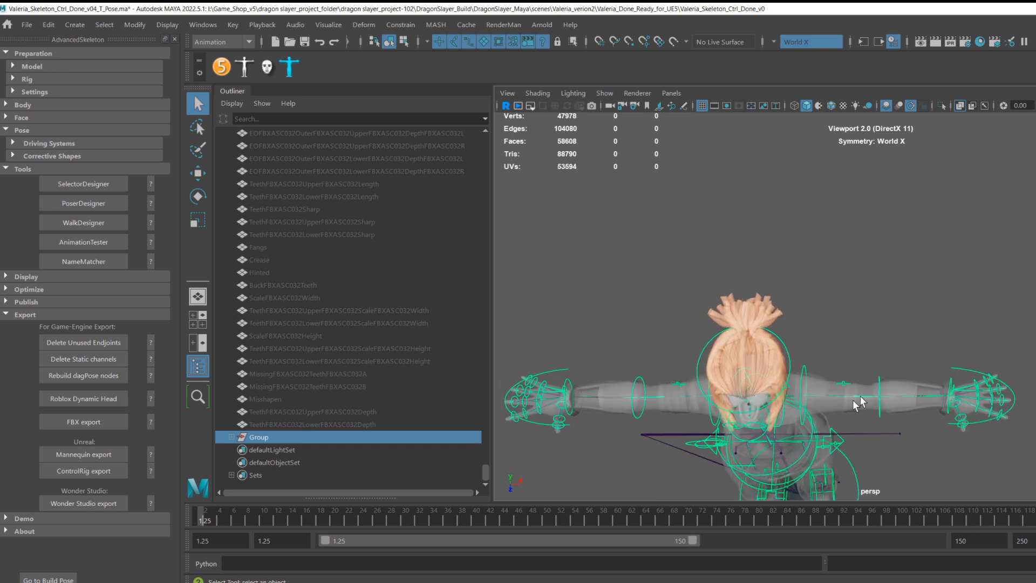
{"action": "left_click_drag", "start_coordinate": [949, 408], "coordinate": [981, 299], "text": "alt"}
{"action": "left_click_drag", "start_coordinate": [928, 372], "coordinate": [861, 275], "text": "alt"}
{"action": "right_click_drag", "start_coordinate": [861, 274], "coordinate": [900, 344], "text": "alt"}
{"action": "middle_click_drag", "start_coordinate": [900, 344], "coordinate": [888, 307], "text": "alt"}
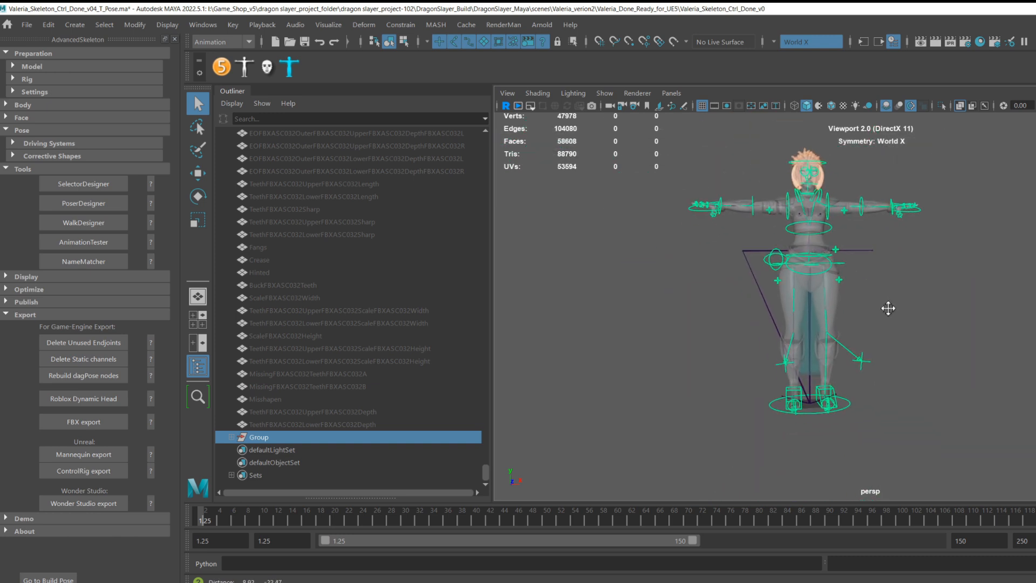
{"action": "left_click_drag", "start_coordinate": [889, 331], "coordinate": [859, 335], "text": "alt"}
{"action": "middle_click_drag", "start_coordinate": [869, 296], "coordinate": [874, 364], "text": "alt"}
{"action": "right_click_drag", "start_coordinate": [873, 369], "coordinate": [946, 275], "text": "alt"}
{"action": "left_click_drag", "start_coordinate": [946, 275], "coordinate": [914, 351], "text": "alt"}
{"action": "right_click_drag", "start_coordinate": [915, 351], "coordinate": [941, 361], "text": "alt"}
{"action": "middle_click_drag", "start_coordinate": [951, 359], "coordinate": [952, 259], "text": "alt"}
{"action": "scroll", "coordinate": [953, 261], "scroll_direction": "down", "scroll_amount": 4}
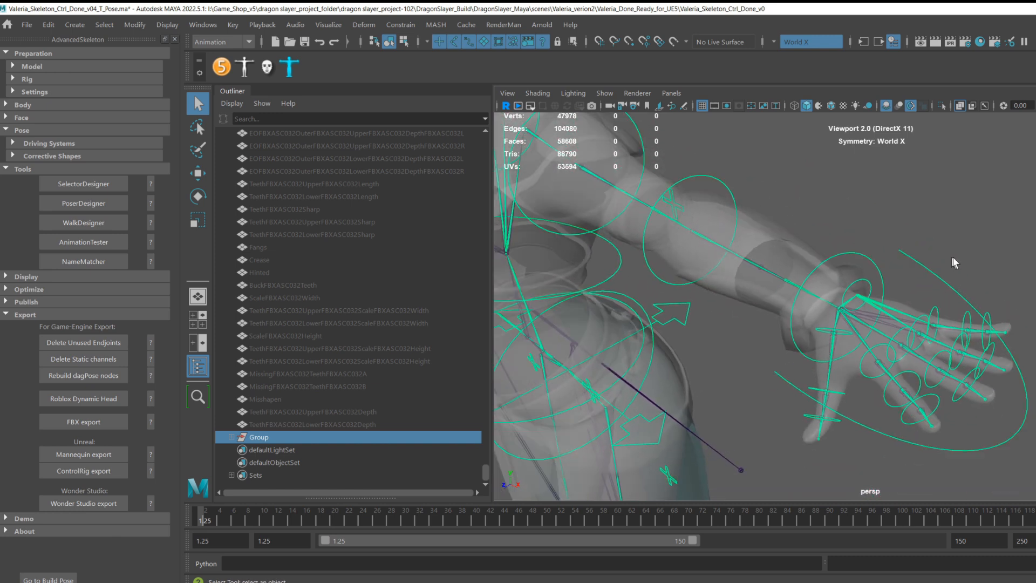
{"action": "left_click_drag", "start_coordinate": [956, 261], "coordinate": [958, 263], "text": "alt"}
{"action": "right_click_drag", "start_coordinate": [959, 263], "coordinate": [885, 308], "text": "alt"}
{"action": "middle_click_drag", "start_coordinate": [885, 309], "coordinate": [955, 291], "text": "alt"}
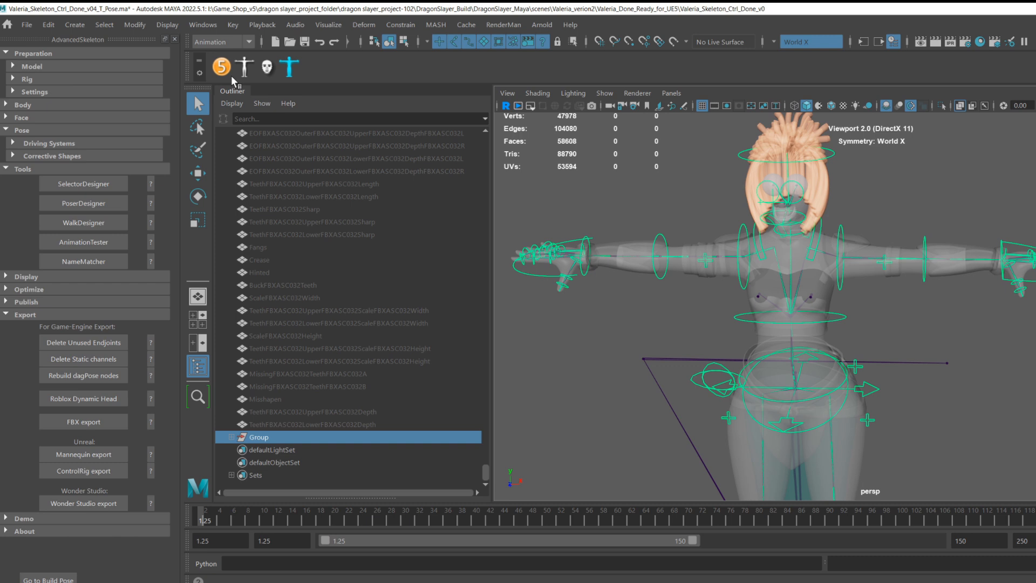
{"action": "left_click", "coordinate": [241, 28]}
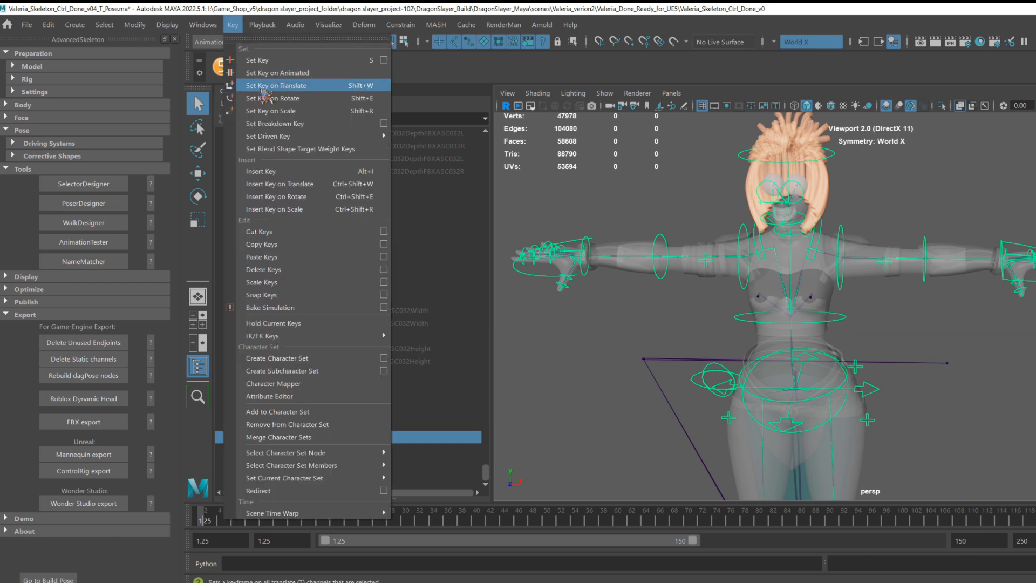
{"action": "left_click", "coordinate": [242, 32]}
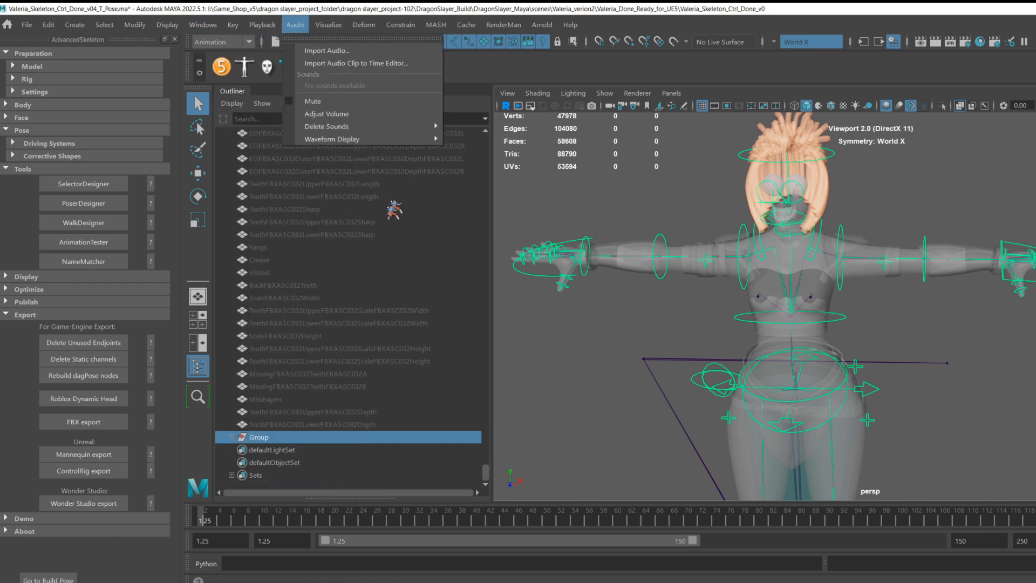
{"action": "left_click", "coordinate": [276, 424]}
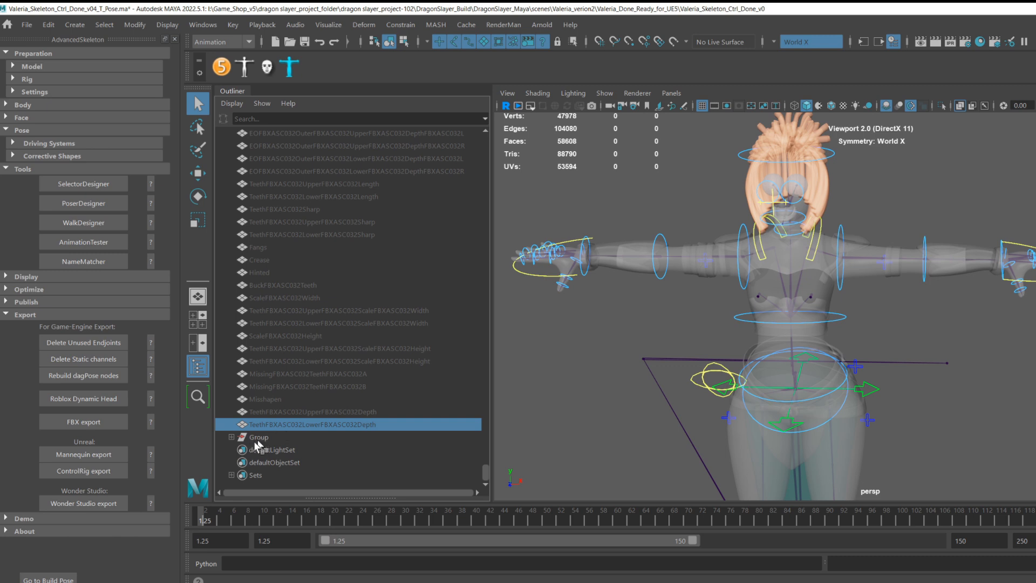
{"action": "left_click", "coordinate": [258, 438]}
{"action": "left_click", "coordinate": [264, 423]}
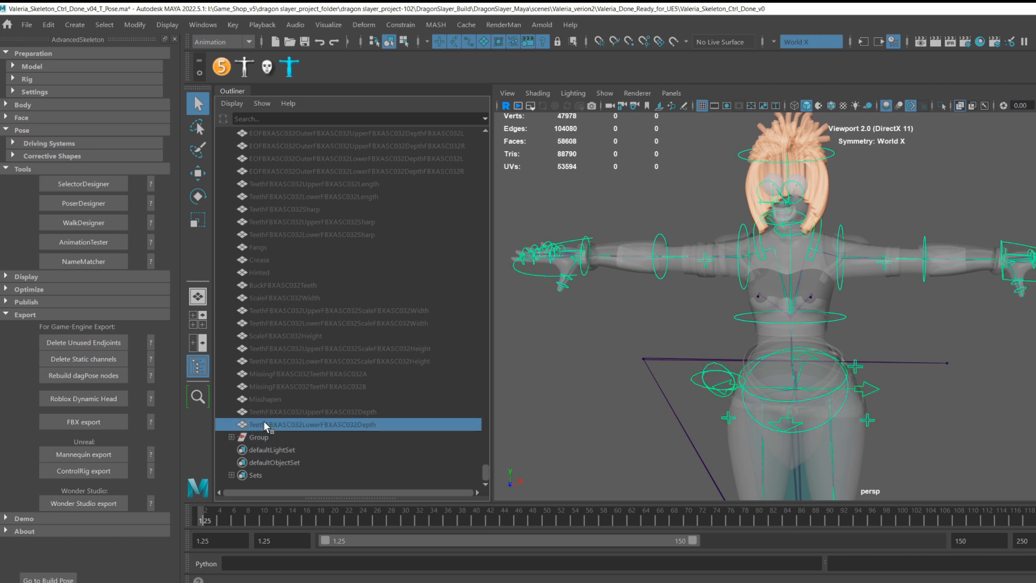
{"action": "scroll", "coordinate": [286, 418], "scroll_direction": "up", "scroll_amount": 20}
Select every Outliner node from root down to the last TeethFBXASC032LowerFBXASC032Depth entry.
{"action": "left_click", "coordinate": [277, 182], "text": "shift"}
{"action": "left_click", "coordinate": [286, 184]}
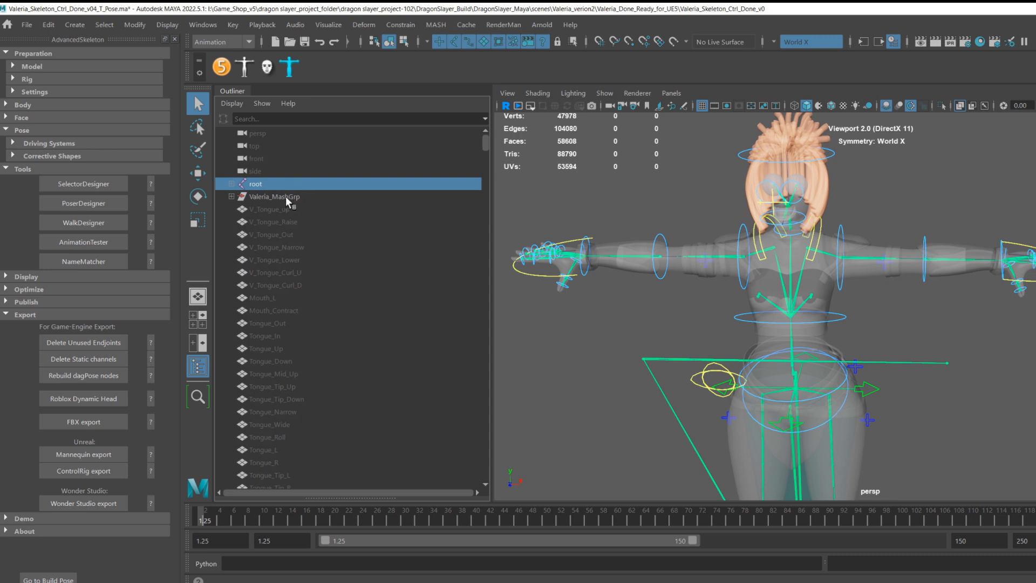
{"action": "left_click", "coordinate": [286, 197], "text": "ctrl"}
{"action": "scroll", "coordinate": [291, 221], "scroll_direction": "down", "scroll_amount": 5}
{"action": "scroll", "coordinate": [297, 237], "scroll_direction": "down", "scroll_amount": 15}
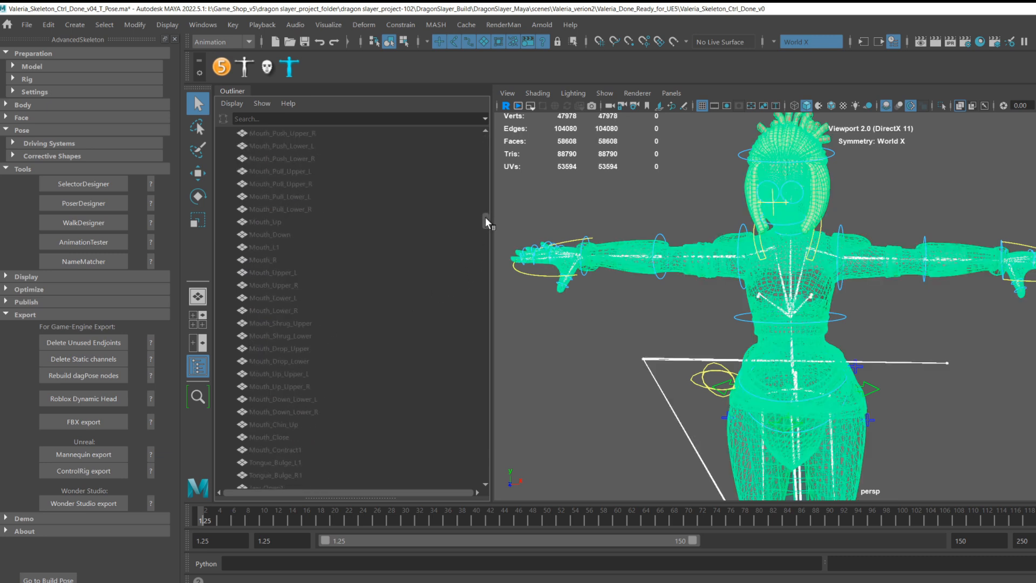
{"action": "left_click_drag", "start_coordinate": [485, 217], "coordinate": [474, 468]}
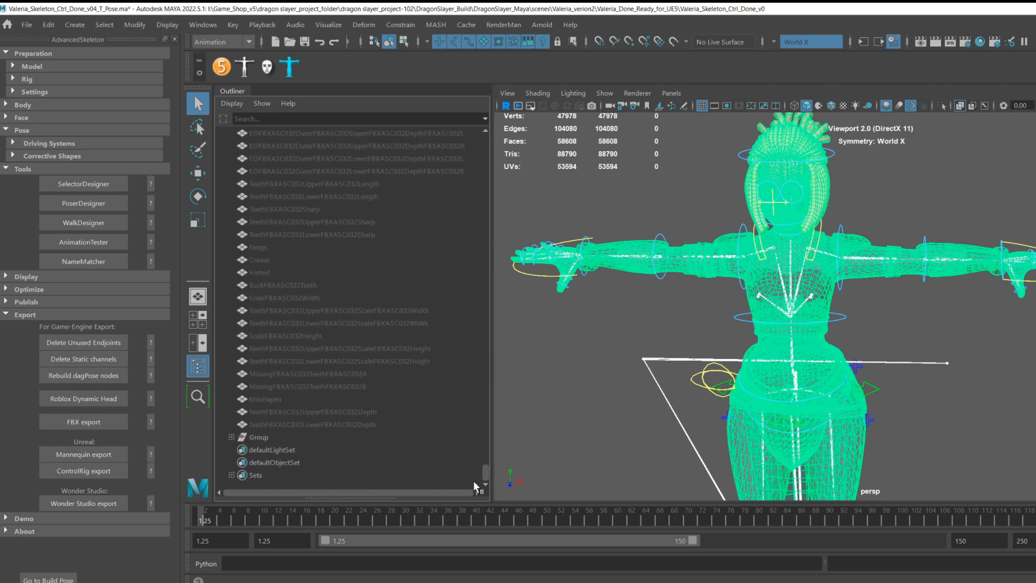
{"action": "left_click", "coordinate": [368, 425], "text": "shift"}
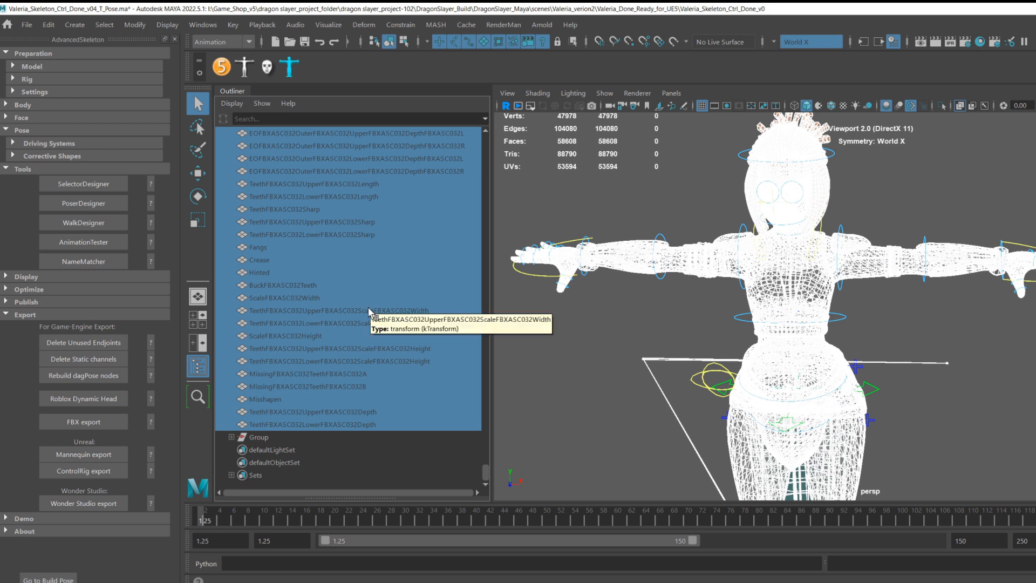
Scrub the time slider to frame 51 and back to the first frame.
{"action": "scroll", "coordinate": [377, 312], "scroll_direction": "up", "scroll_amount": 5}
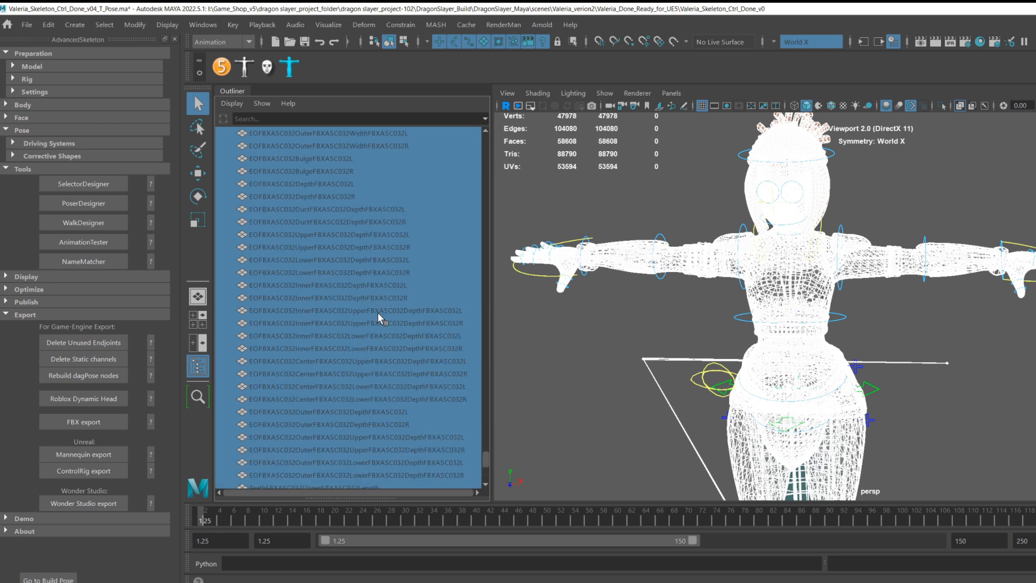
{"action": "scroll", "coordinate": [378, 310], "scroll_direction": "up", "scroll_amount": 10}
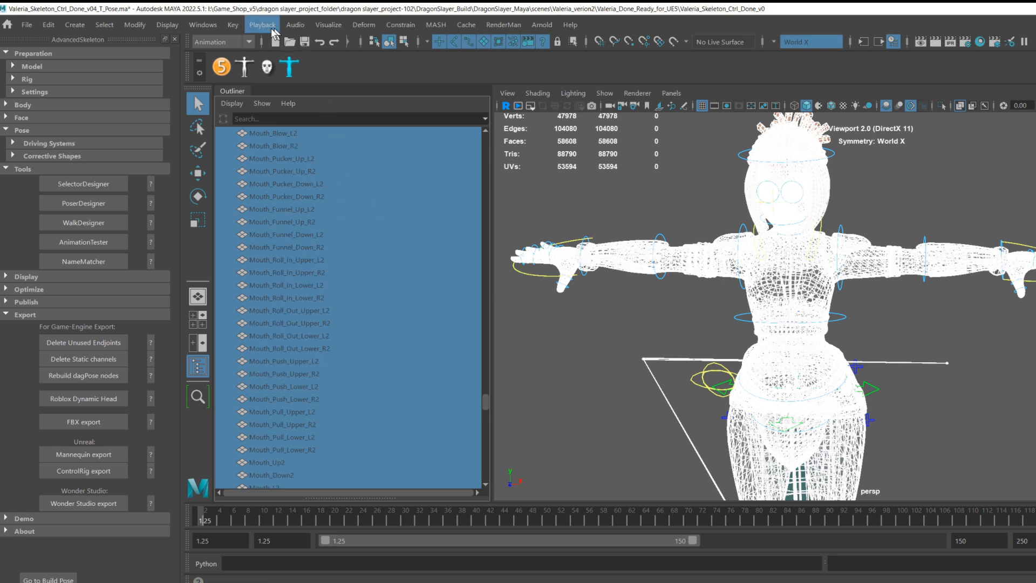
{"action": "left_click", "coordinate": [238, 26]}
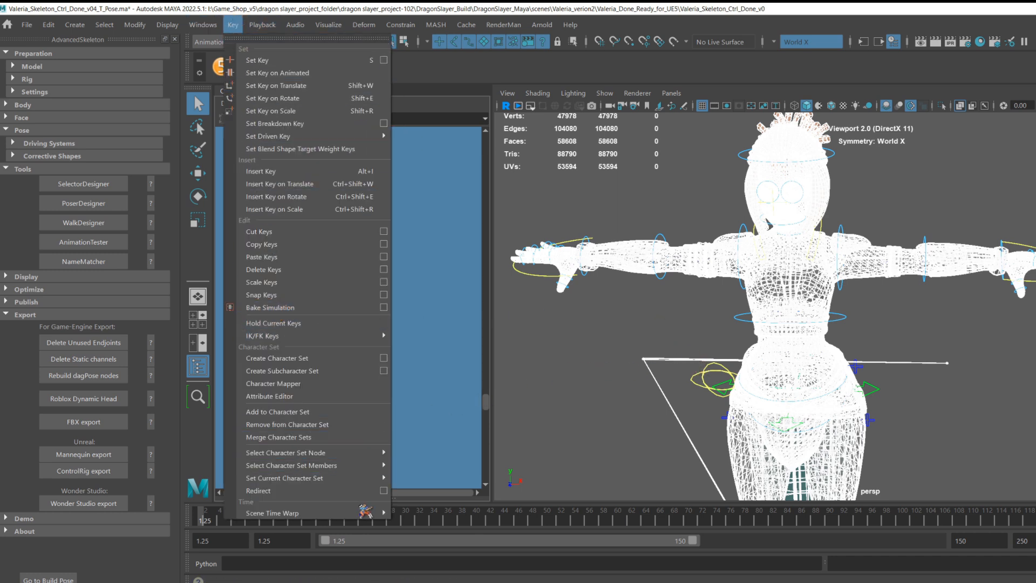
{"action": "left_click", "coordinate": [554, 519]}
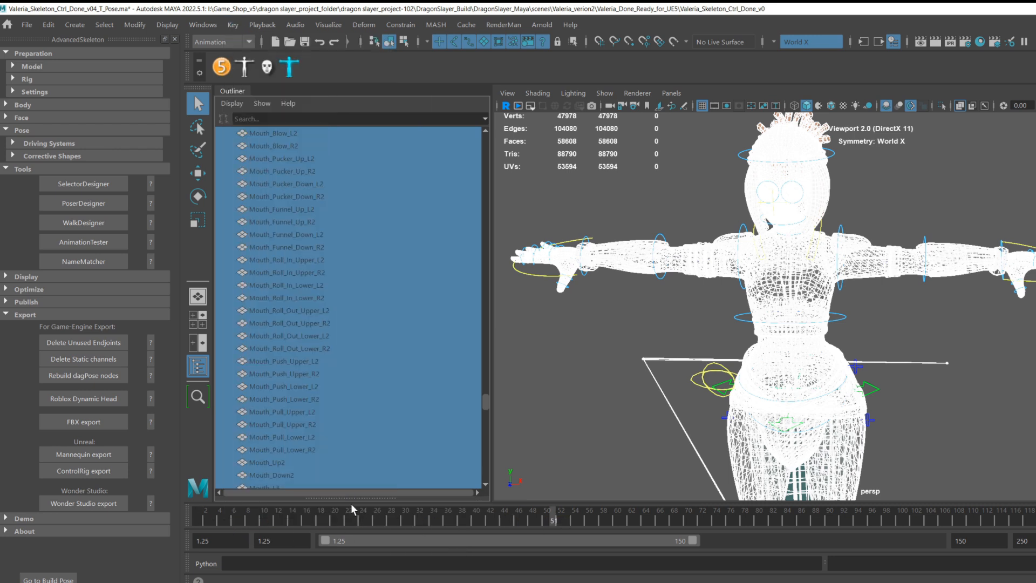
{"action": "left_click_drag", "start_coordinate": [227, 518], "coordinate": [194, 517]}
{"action": "left_click", "coordinate": [26, 25]}
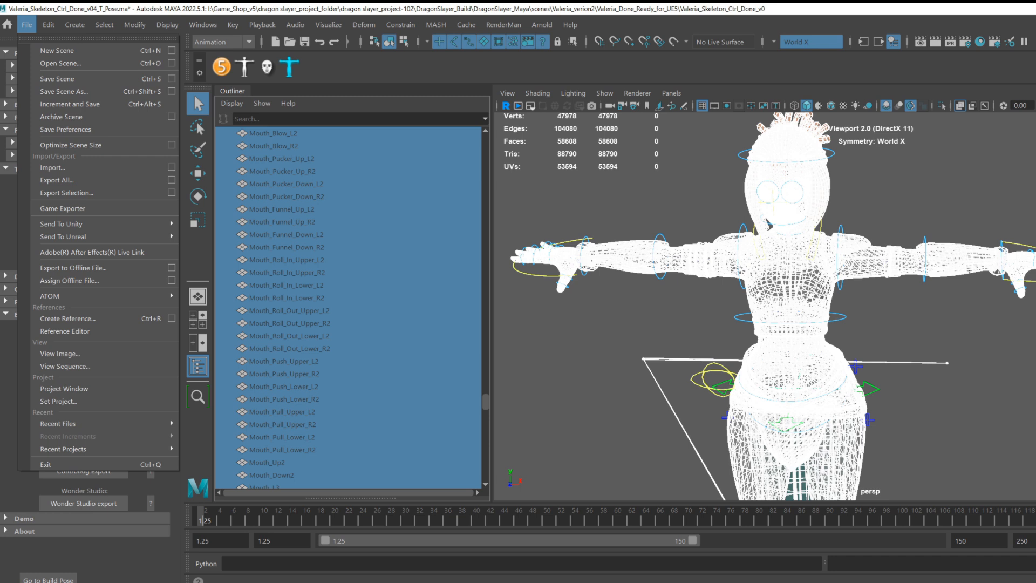
{"action": "key", "text": "Escape"}
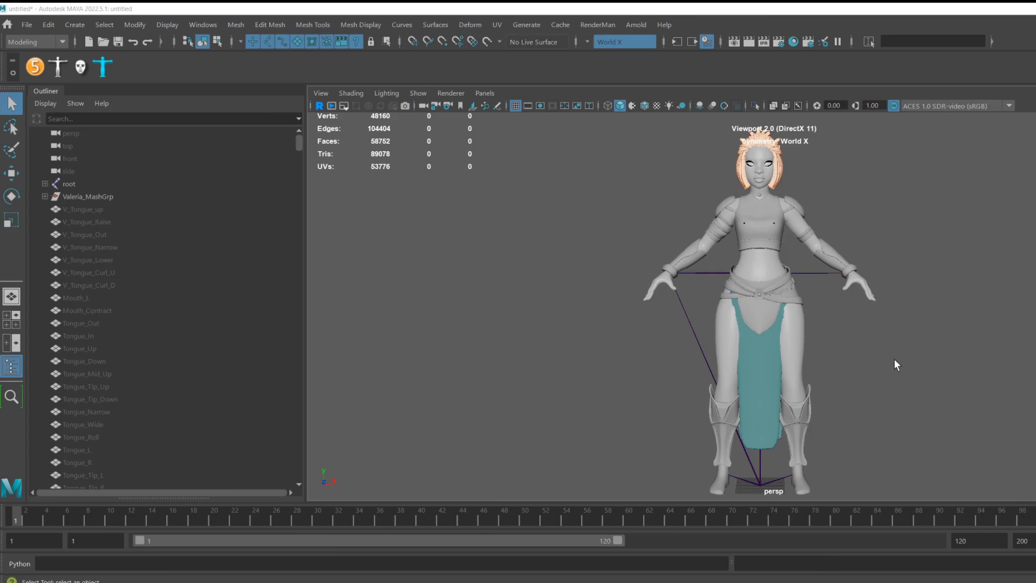
Select the root joint of the imported Valeria skeleton in the new scene.
{"action": "scroll", "coordinate": [888, 338], "scroll_direction": "up", "scroll_amount": 1}
{"action": "scroll", "coordinate": [876, 389], "scroll_direction": "up", "scroll_amount": 1}
{"action": "scroll", "coordinate": [876, 389], "scroll_direction": "up", "scroll_amount": 4}
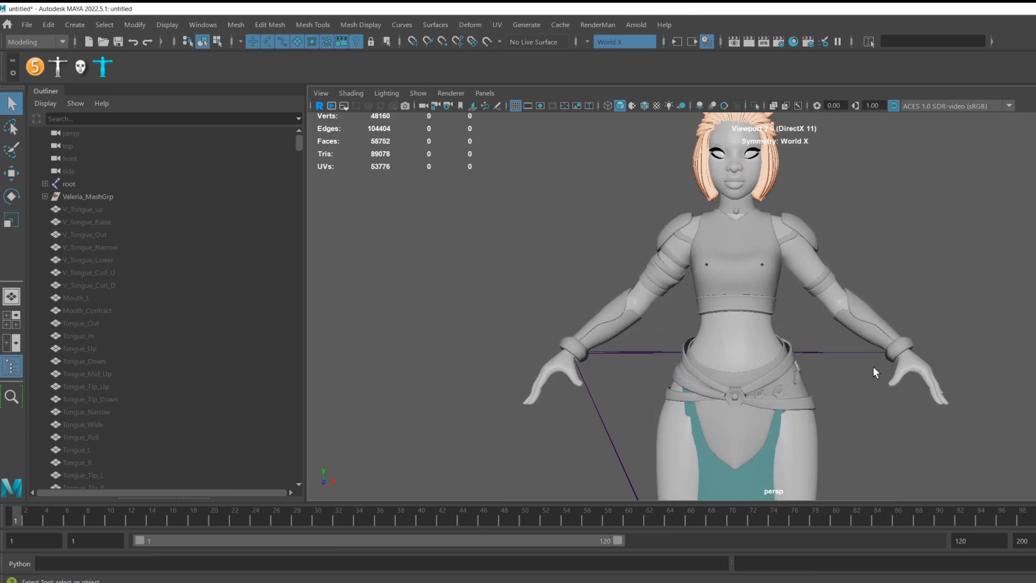
{"action": "scroll", "coordinate": [818, 291], "scroll_direction": "down", "scroll_amount": 4}
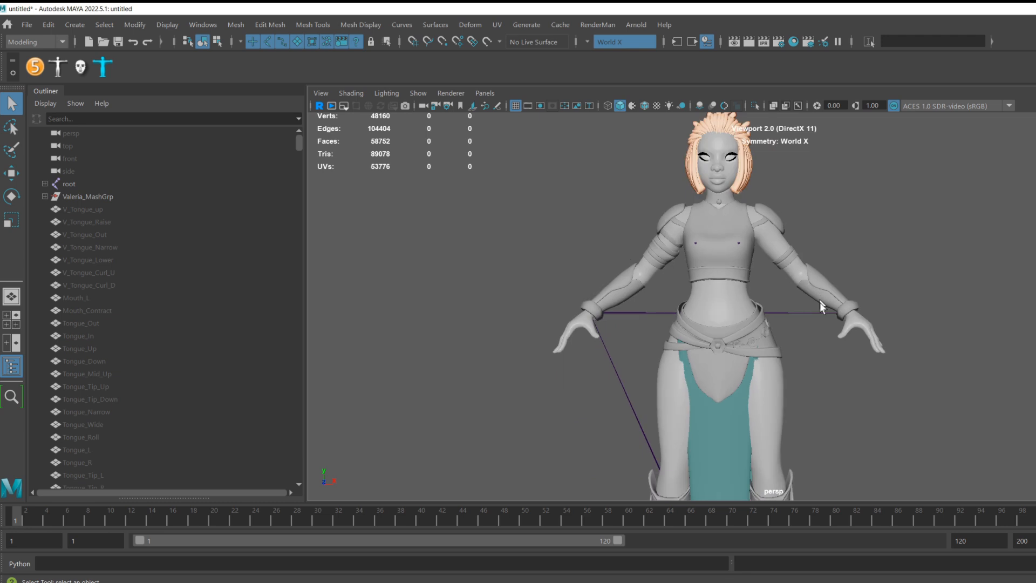
{"action": "middle_click_drag", "start_coordinate": [836, 331], "coordinate": [837, 360], "text": "alt"}
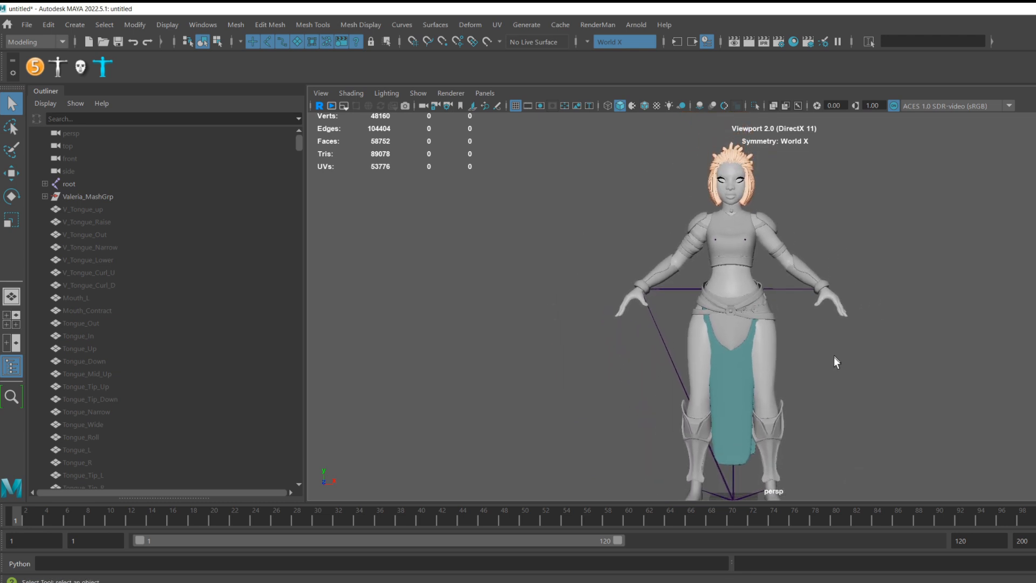
{"action": "scroll", "coordinate": [811, 342], "scroll_direction": "up", "scroll_amount": 3}
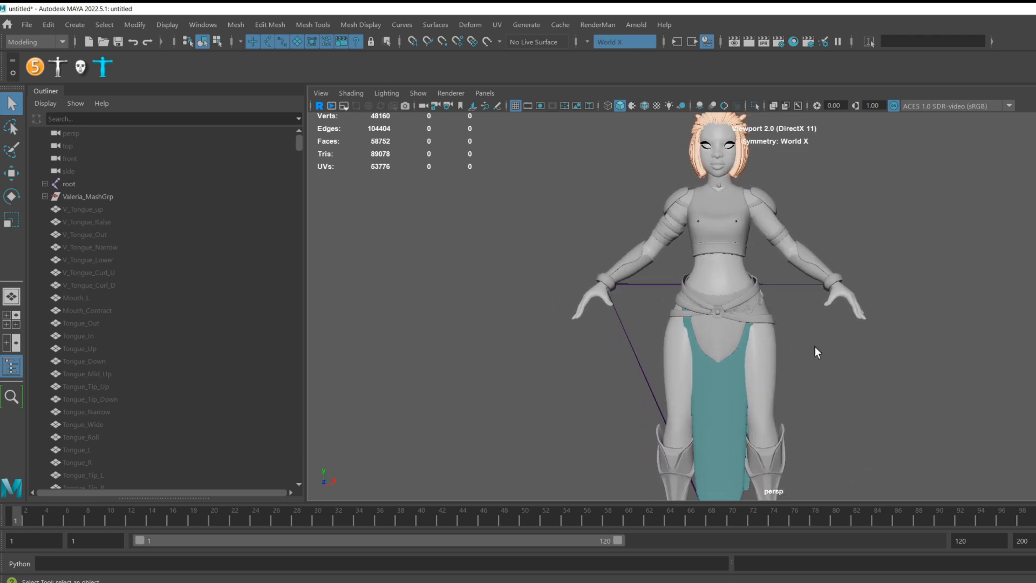
{"action": "middle_click_drag", "start_coordinate": [814, 340], "coordinate": [813, 357], "text": "alt"}
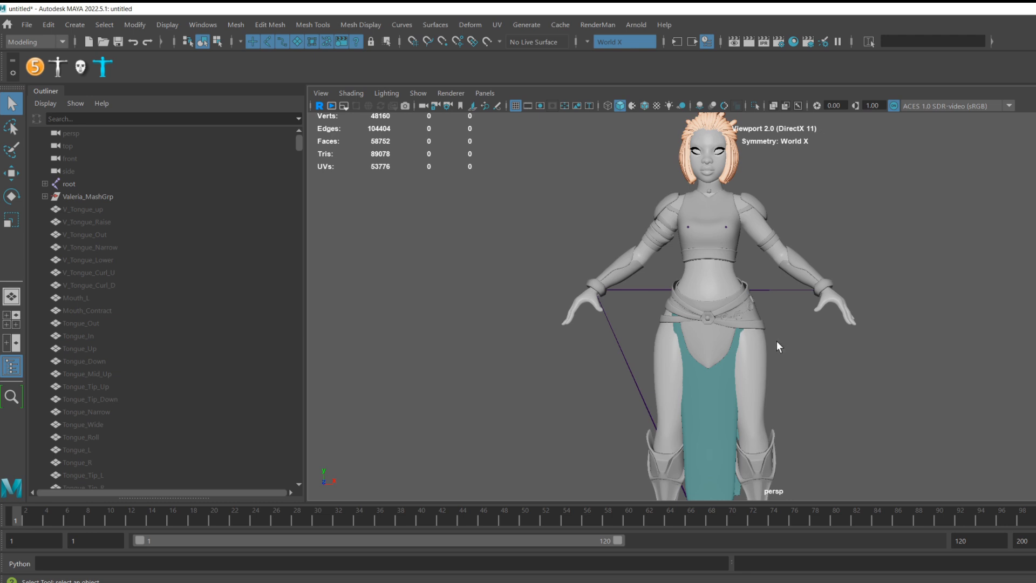
{"action": "left_click", "coordinate": [98, 184]}
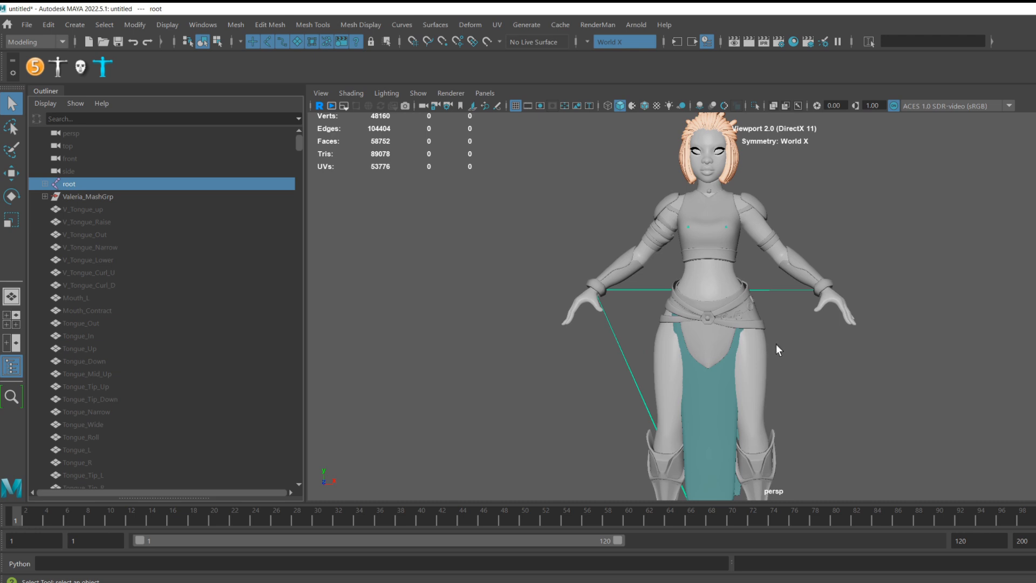
{"action": "mouse_move", "coordinate": [782, 358]}
{"action": "middle_mouse_down", "text": "alt"}
{"action": "mouse_move", "coordinate": [754, 255]}
{"action": "mouse_move", "coordinate": [761, 376]}
{"action": "mouse_move", "coordinate": [778, 363]}
{"action": "middle_mouse_up", "text": "alt"}
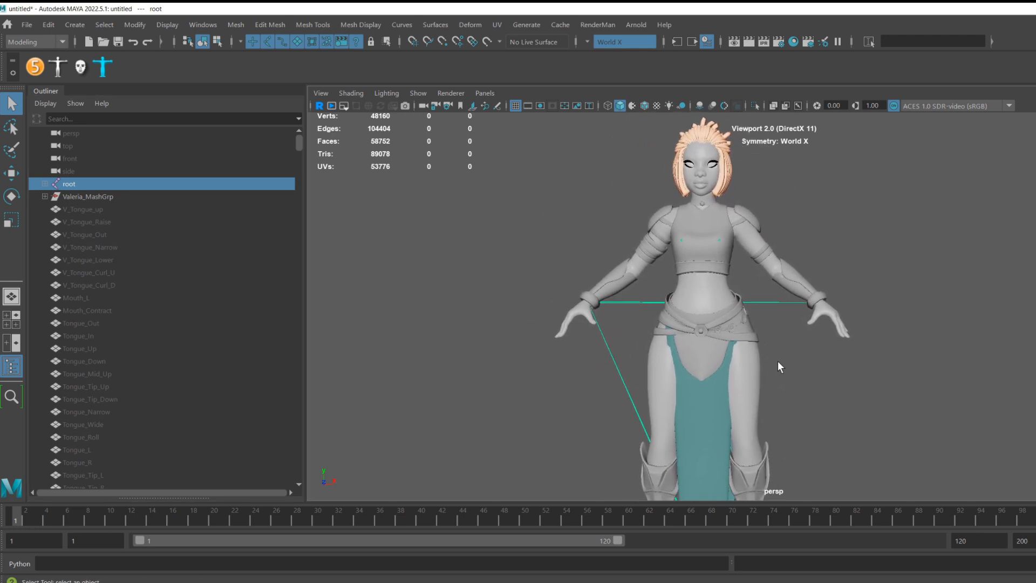
{"action": "scroll", "coordinate": [778, 362], "scroll_direction": "down", "scroll_amount": 2}
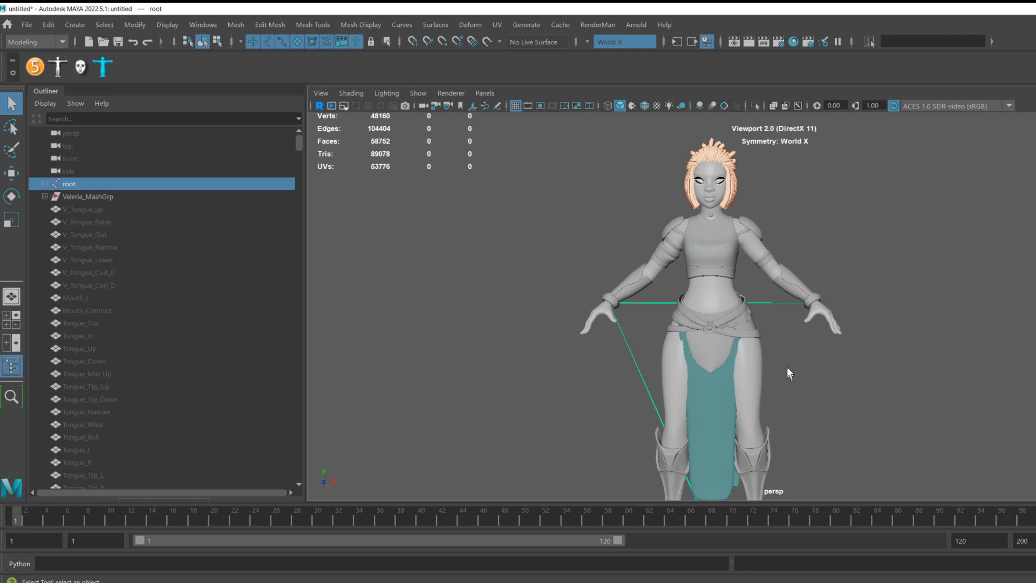
{"action": "middle_click_drag", "start_coordinate": [788, 367], "coordinate": [779, 374], "text": "alt"}
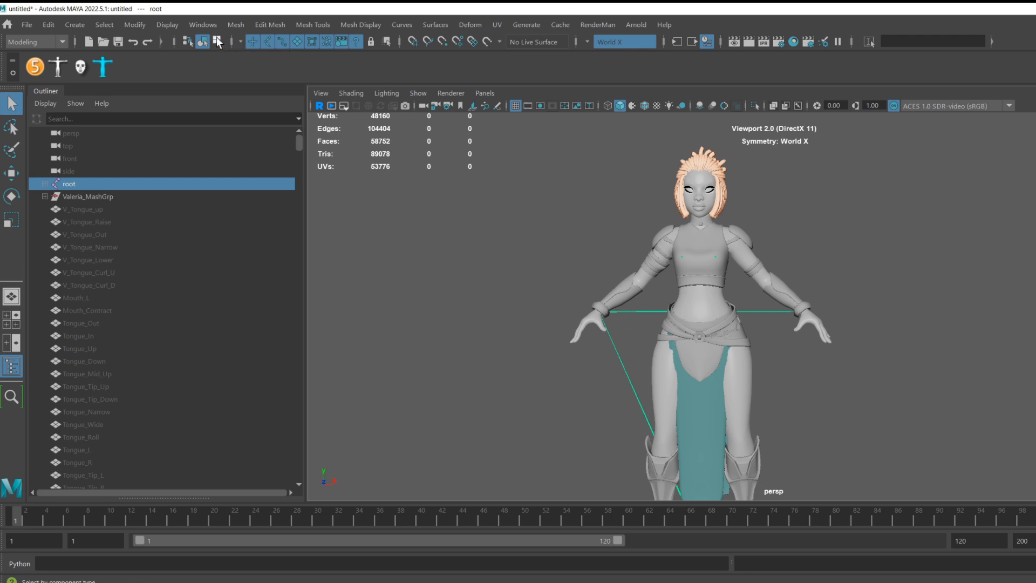
Open the Time Editor from the animation editors and position its window over the viewport.
{"action": "left_click", "coordinate": [203, 25]}
{"action": "mouse_move", "coordinate": [252, 91]}
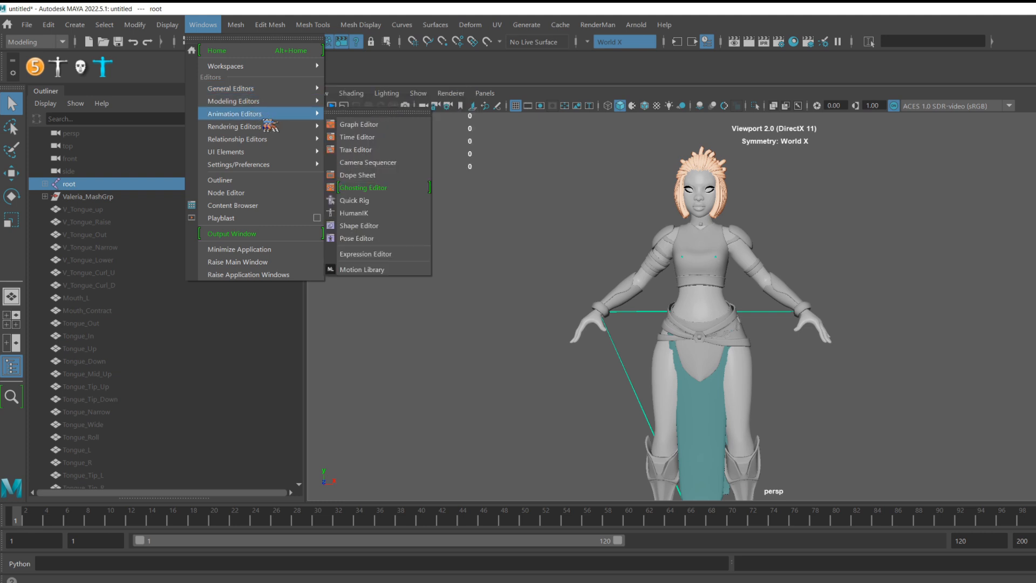
{"action": "mouse_move", "coordinate": [260, 126]}
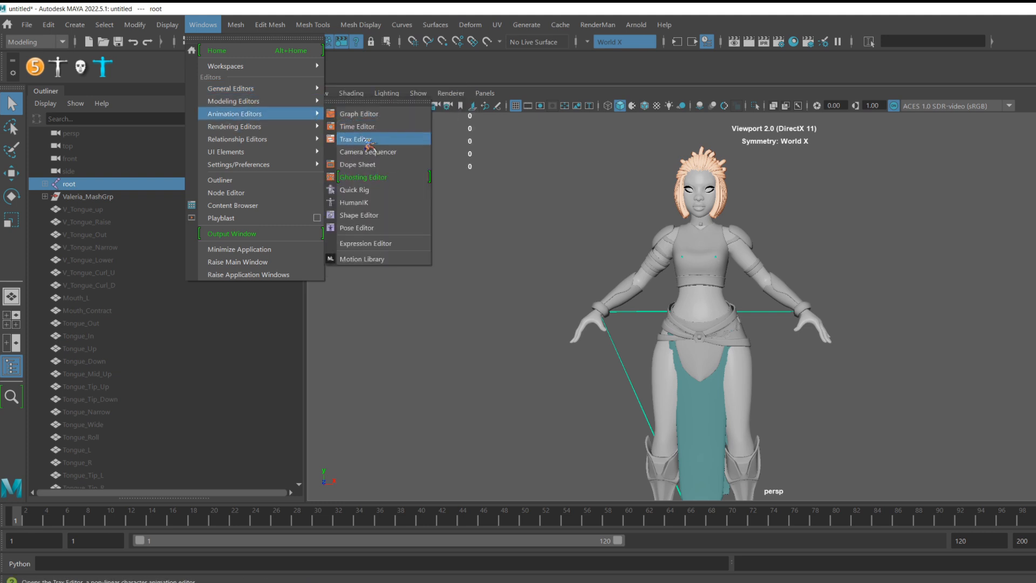
{"action": "left_click", "coordinate": [367, 129]}
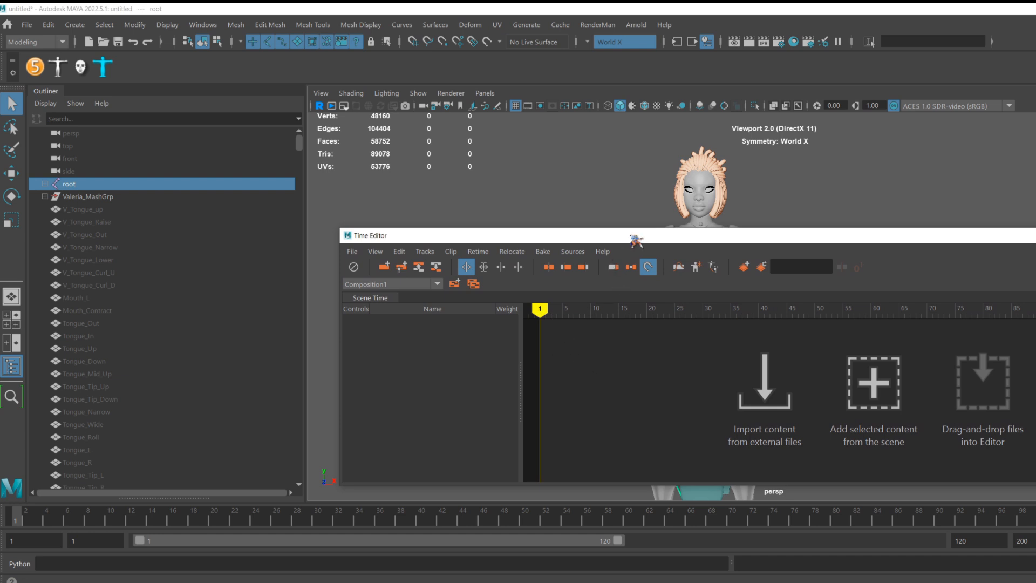
{"action": "left_click_drag", "start_coordinate": [636, 241], "coordinate": [613, 247]}
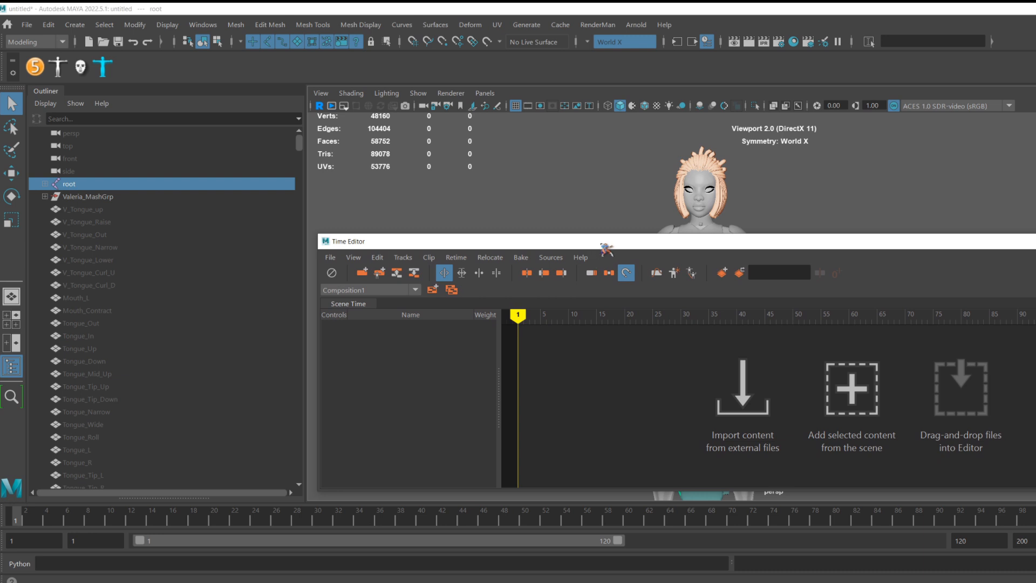
{"action": "left_click_drag", "start_coordinate": [607, 248], "coordinate": [658, 233]}
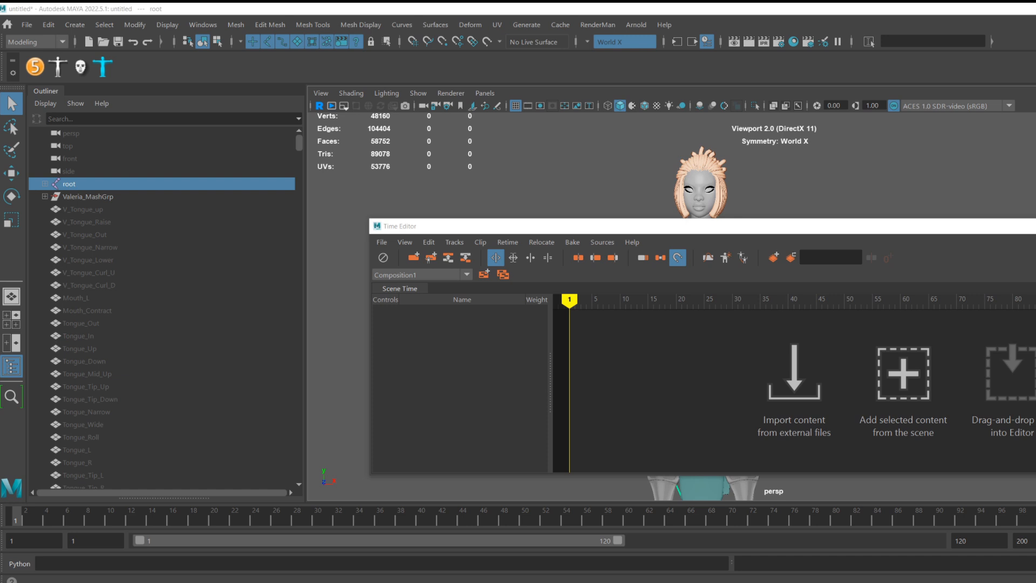
Add the Valeria_SK_v04_AK_T_Pose_v1_Take_001 clip to the Time Editor and place it at frame 0.
{"action": "left_click_drag", "start_coordinate": [1034, 283], "coordinate": [927, 400]}
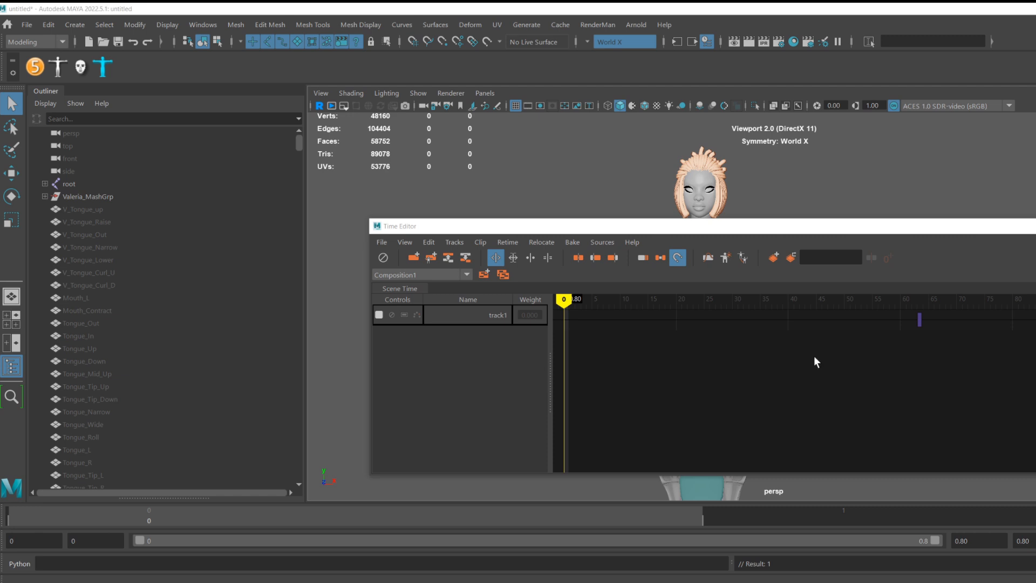
{"action": "left_click_drag", "start_coordinate": [920, 319], "coordinate": [567, 344]}
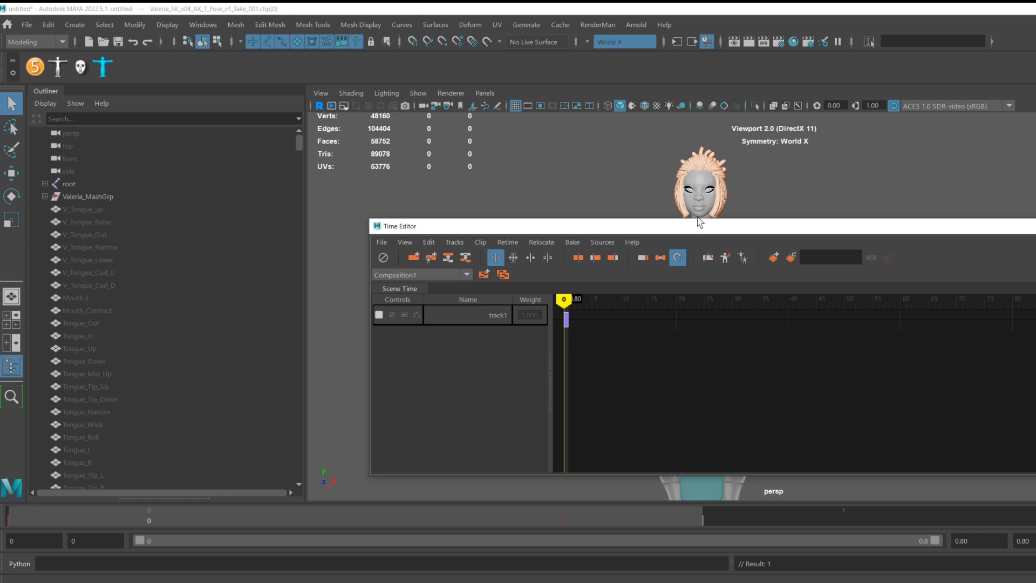
{"action": "left_click_drag", "start_coordinate": [701, 232], "coordinate": [782, 383]}
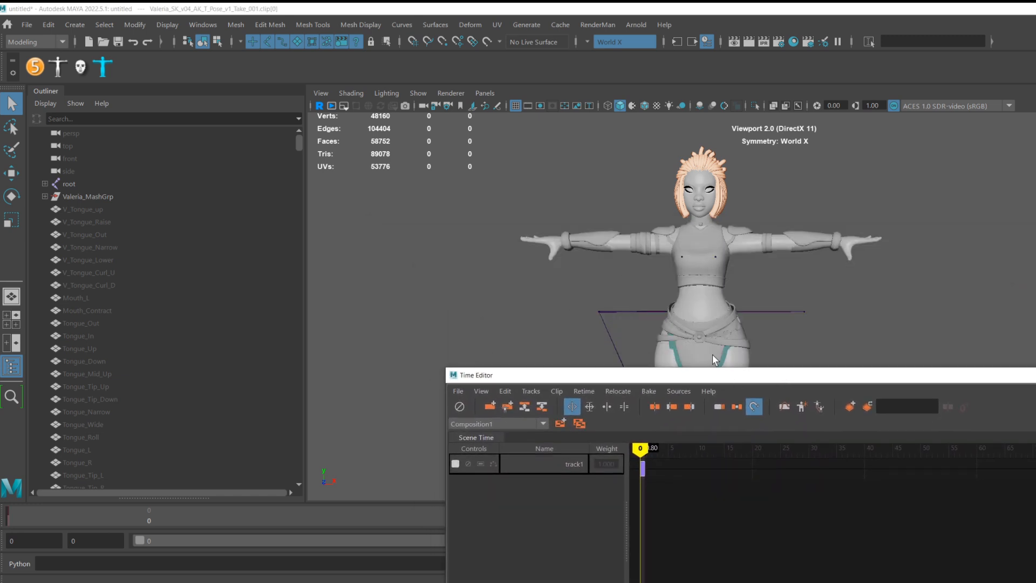
Add the IP_Handspring_B_QV_Unreal_Take animation file to the Time Editor as a clip on a second track.
{"action": "scroll", "coordinate": [747, 304], "scroll_direction": "up", "scroll_amount": 4}
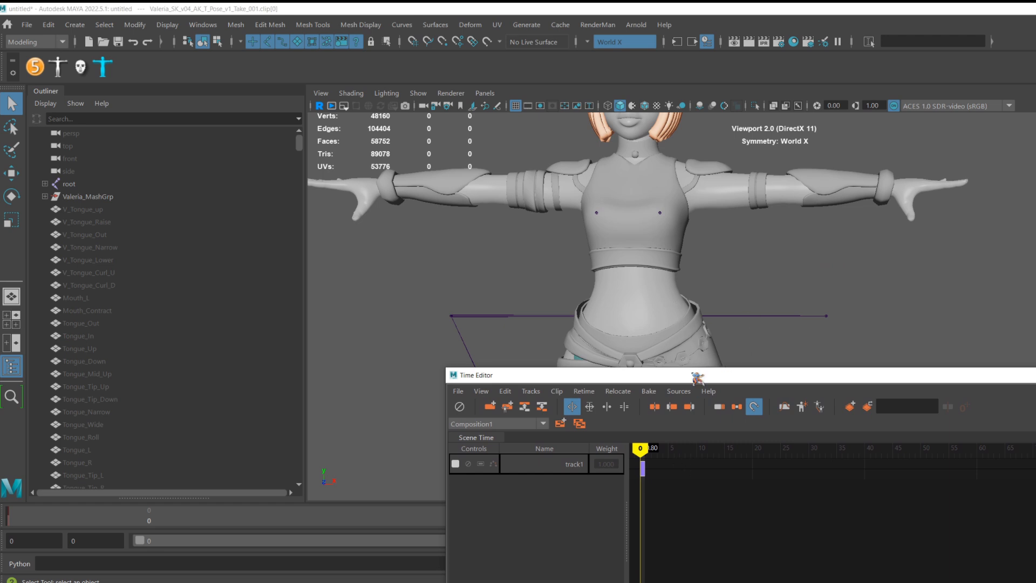
{"action": "scroll", "coordinate": [643, 480], "scroll_direction": "up", "scroll_amount": 1}
{"action": "scroll", "coordinate": [643, 481], "scroll_direction": "up", "scroll_amount": 6}
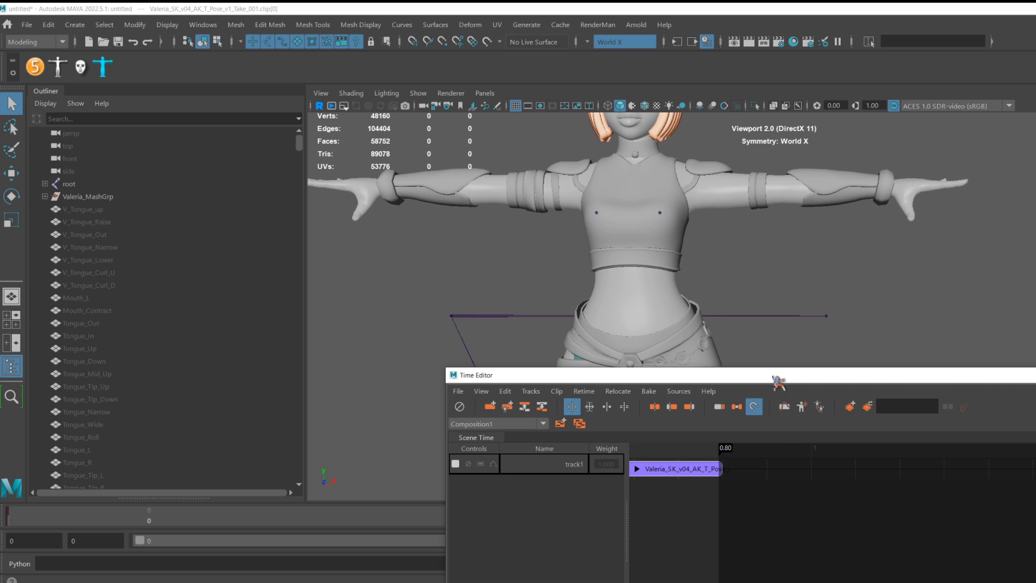
{"action": "left_click_drag", "start_coordinate": [778, 378], "coordinate": [927, 292]}
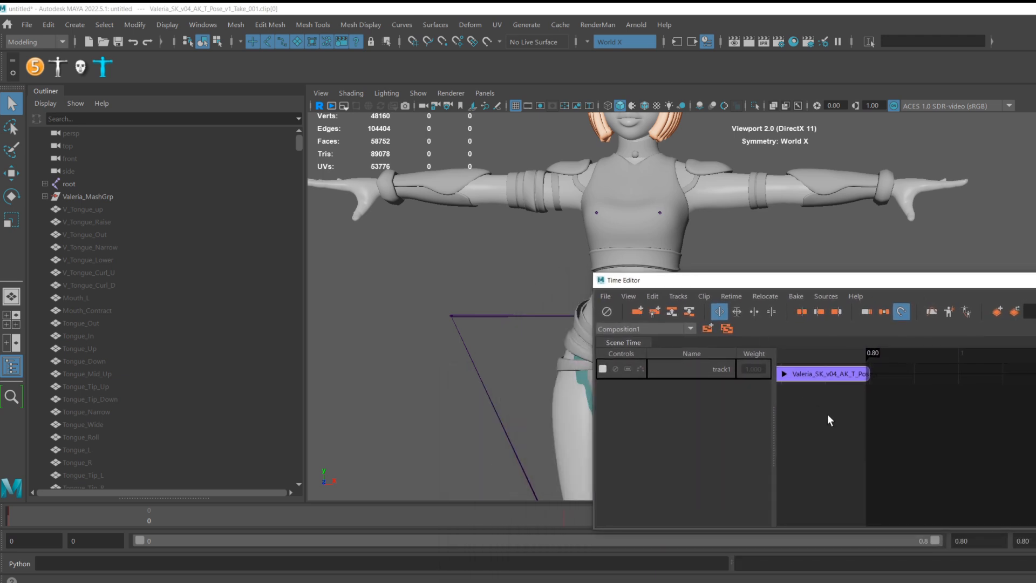
{"action": "scroll", "coordinate": [829, 412], "scroll_direction": "up", "scroll_amount": 2}
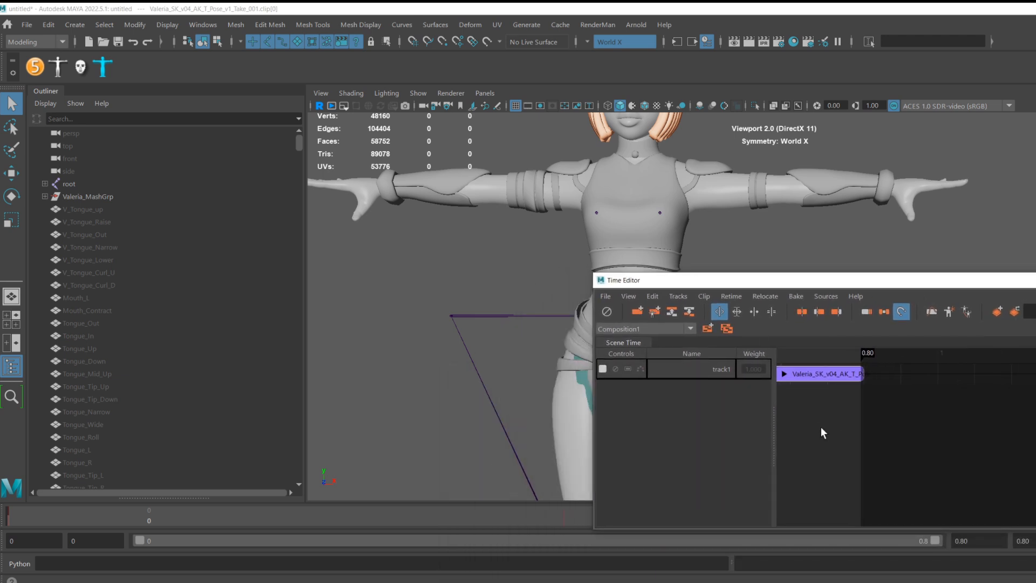
{"action": "scroll", "coordinate": [821, 427], "scroll_direction": "up", "scroll_amount": 1}
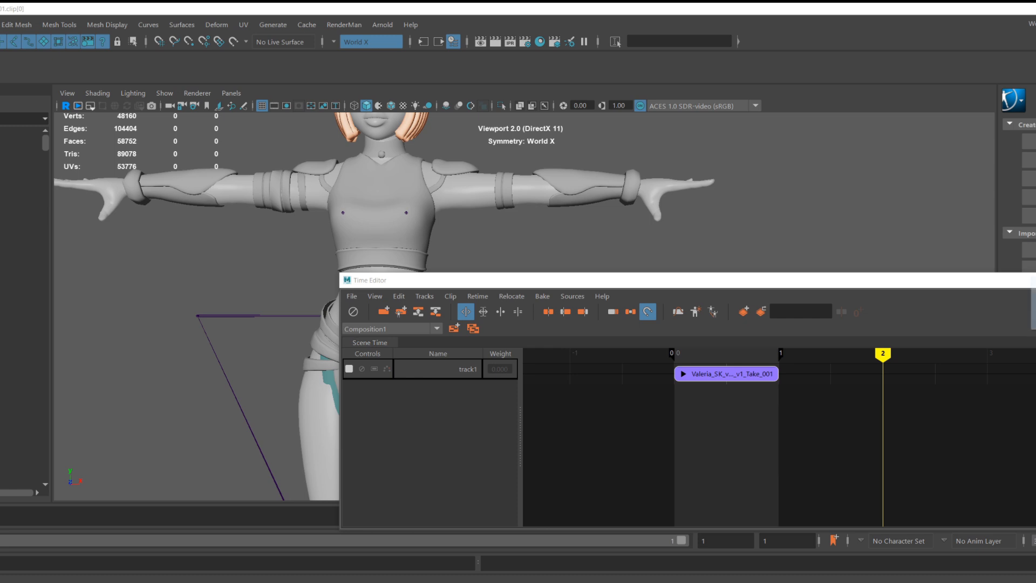
{"action": "left_click_drag", "start_coordinate": [1035, 323], "coordinate": [880, 417]}
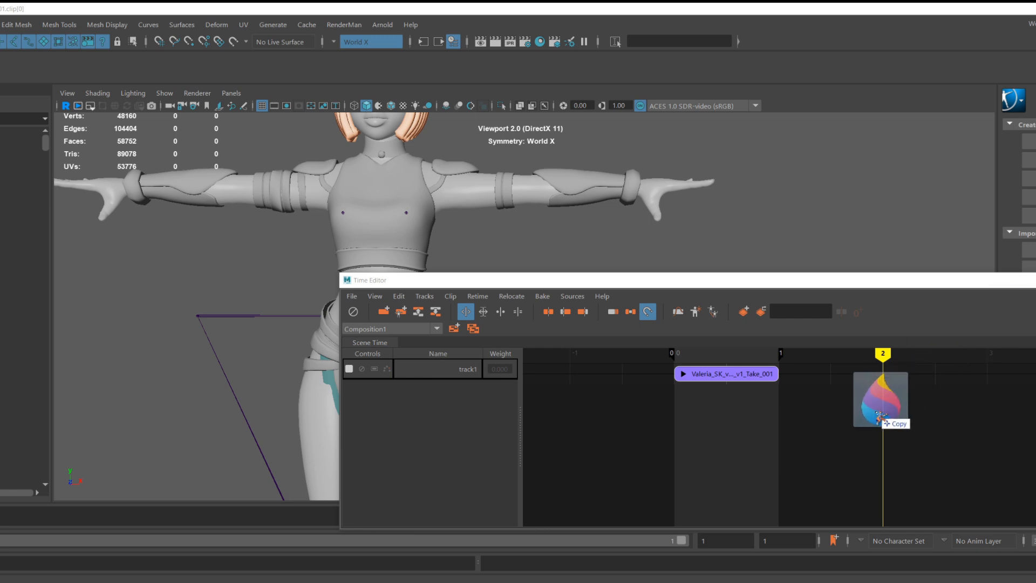
{"action": "left_click_drag", "start_coordinate": [880, 418], "coordinate": [813, 444]}
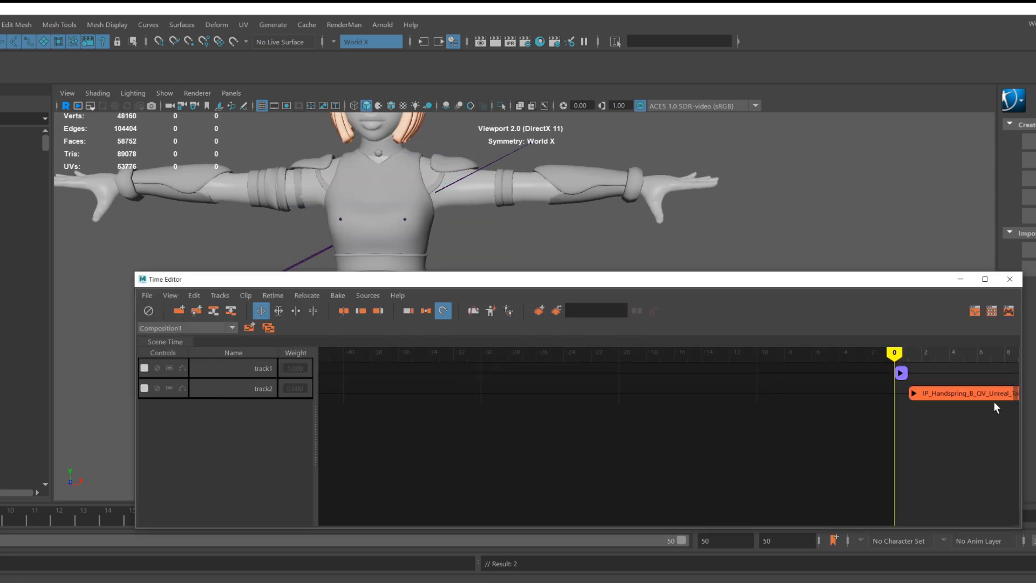
Scrub through the handspring clip in the Time Editor to preview the animation on the character.
{"action": "scroll", "coordinate": [980, 398], "scroll_direction": "up", "scroll_amount": 10}
{"action": "scroll", "coordinate": [594, 361], "scroll_direction": "up", "scroll_amount": 2}
{"action": "scroll", "coordinate": [640, 380], "scroll_direction": "up", "scroll_amount": 5}
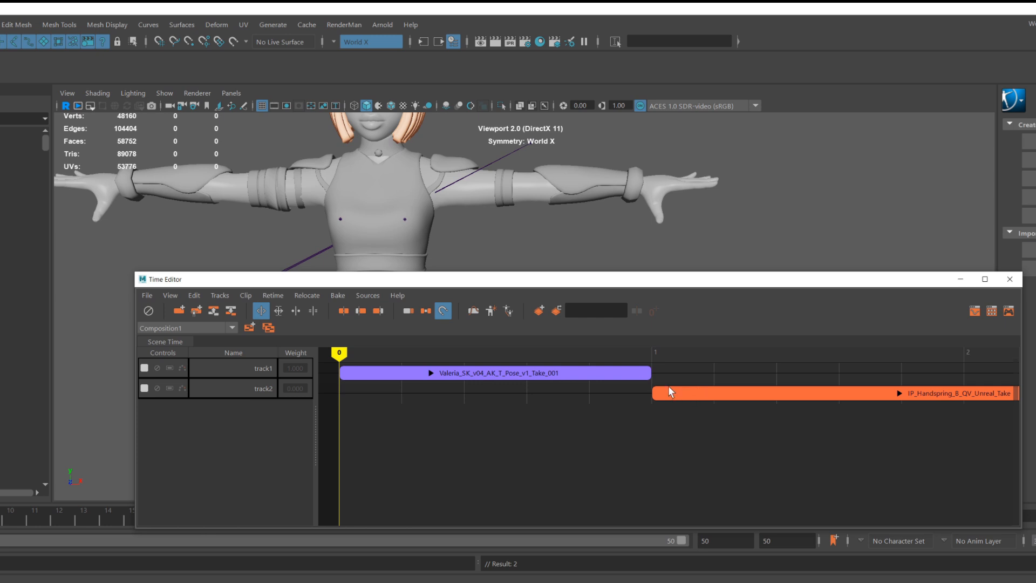
{"action": "left_click_drag", "start_coordinate": [352, 350], "coordinate": [786, 363]}
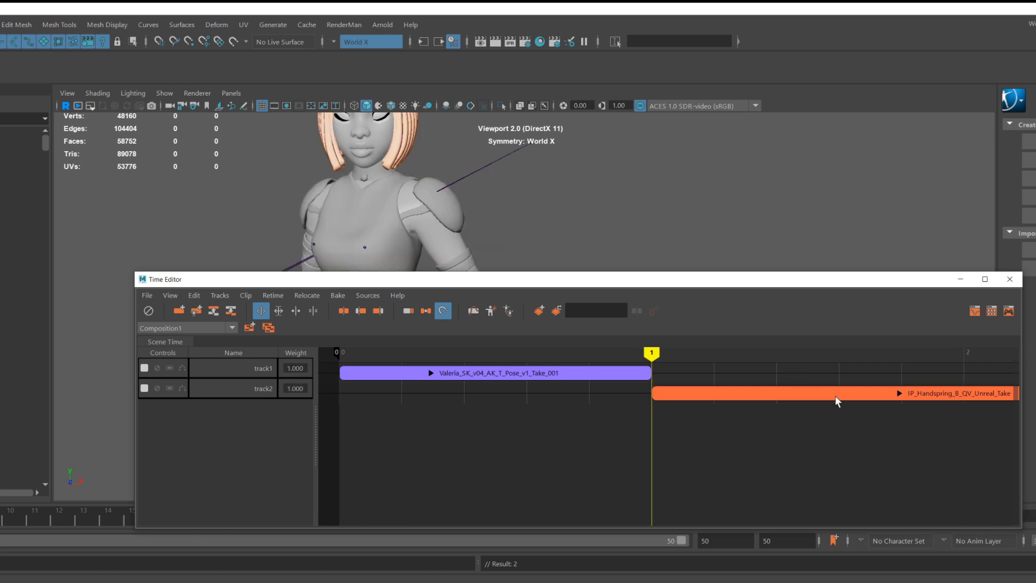
{"action": "scroll", "coordinate": [841, 404], "scroll_direction": "down", "scroll_amount": 10}
{"action": "scroll", "coordinate": [896, 425], "scroll_direction": "down", "scroll_amount": 5}
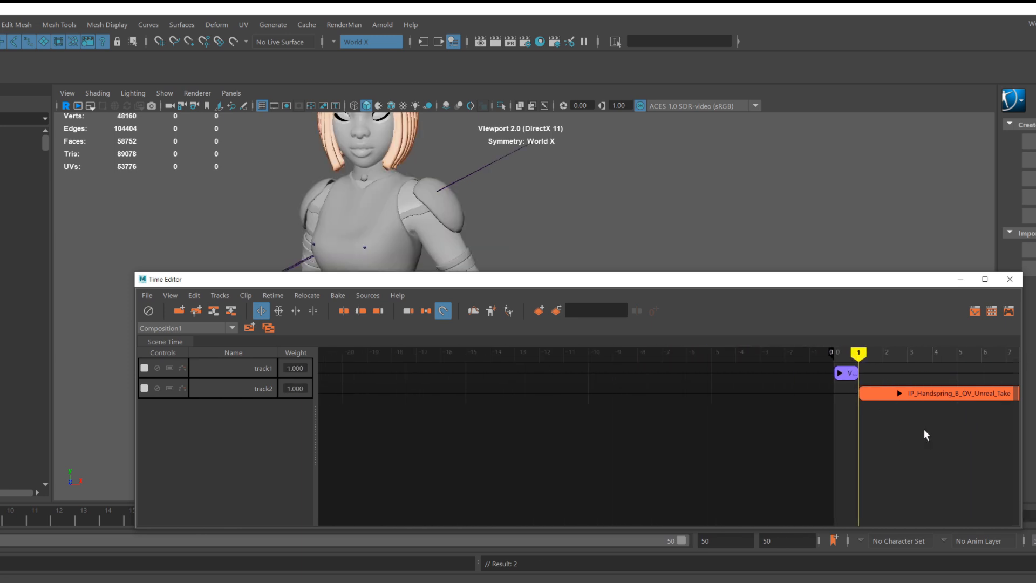
{"action": "middle_click_drag", "start_coordinate": [931, 434], "coordinate": [667, 434], "text": "alt"}
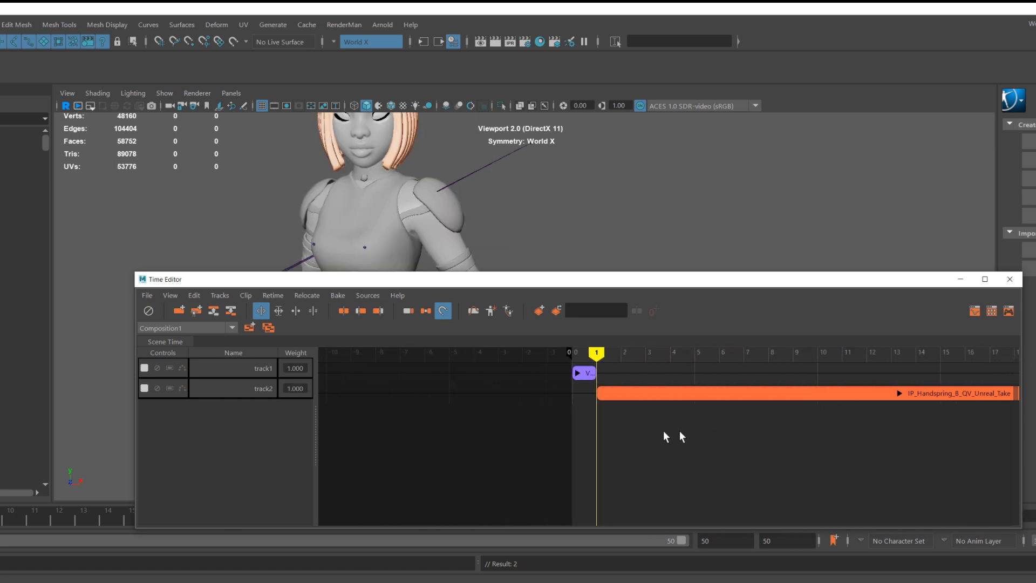
{"action": "middle_click_drag", "start_coordinate": [798, 434], "coordinate": [633, 433], "text": "alt"}
{"action": "middle_click_drag", "start_coordinate": [936, 438], "coordinate": [702, 437], "text": "alt"}
{"action": "scroll", "coordinate": [702, 436], "scroll_direction": "down", "scroll_amount": 2}
{"action": "scroll", "coordinate": [705, 435], "scroll_direction": "down", "scroll_amount": 6}
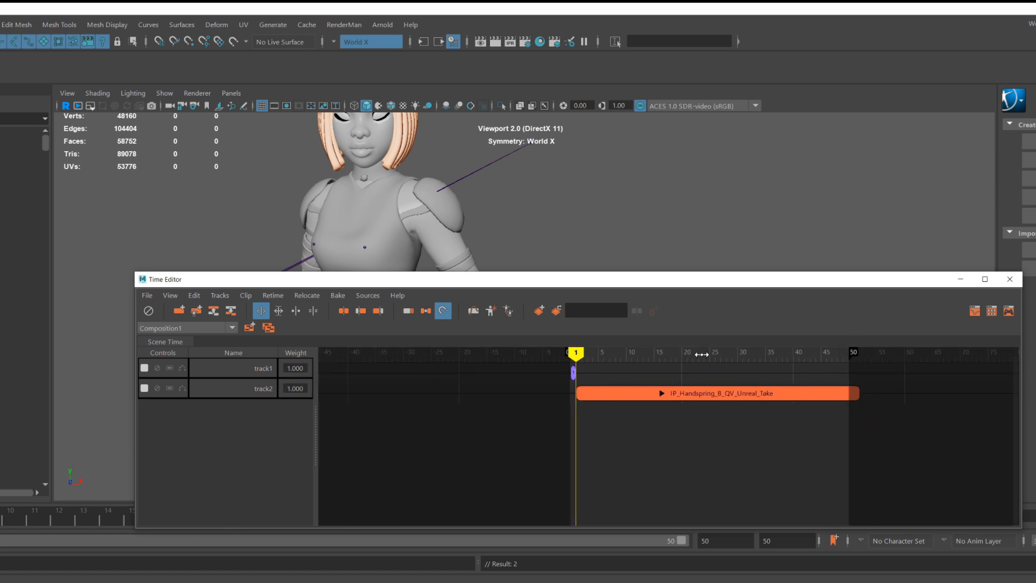
{"action": "left_click_drag", "start_coordinate": [702, 356], "coordinate": [642, 371]}
{"action": "left_click_drag", "start_coordinate": [651, 274], "coordinate": [660, 402]}
{"action": "mouse_move", "coordinate": [644, 492]}
{"action": "left_mouse_down"}
{"action": "mouse_move", "coordinate": [809, 482]}
{"action": "mouse_move", "coordinate": [549, 482]}
{"action": "mouse_move", "coordinate": [825, 482]}
{"action": "mouse_move", "coordinate": [564, 482]}
{"action": "mouse_move", "coordinate": [571, 473]}
{"action": "mouse_move", "coordinate": [858, 473]}
{"action": "mouse_move", "coordinate": [776, 474]}
{"action": "mouse_move", "coordinate": [867, 486]}
{"action": "mouse_move", "coordinate": [533, 483]}
{"action": "mouse_move", "coordinate": [654, 483]}
{"action": "left_mouse_up"}
{"action": "left_click_drag", "start_coordinate": [657, 409], "coordinate": [725, 307]}
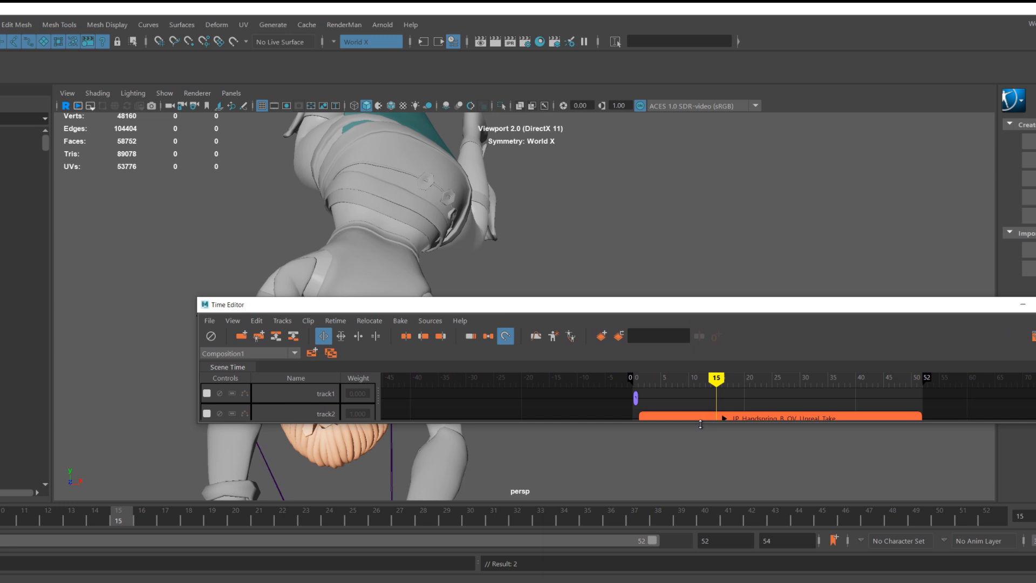
Move the handspring clip onto track1 directly after the T-pose clip.
{"action": "left_click_drag", "start_coordinate": [700, 423], "coordinate": [698, 491]}
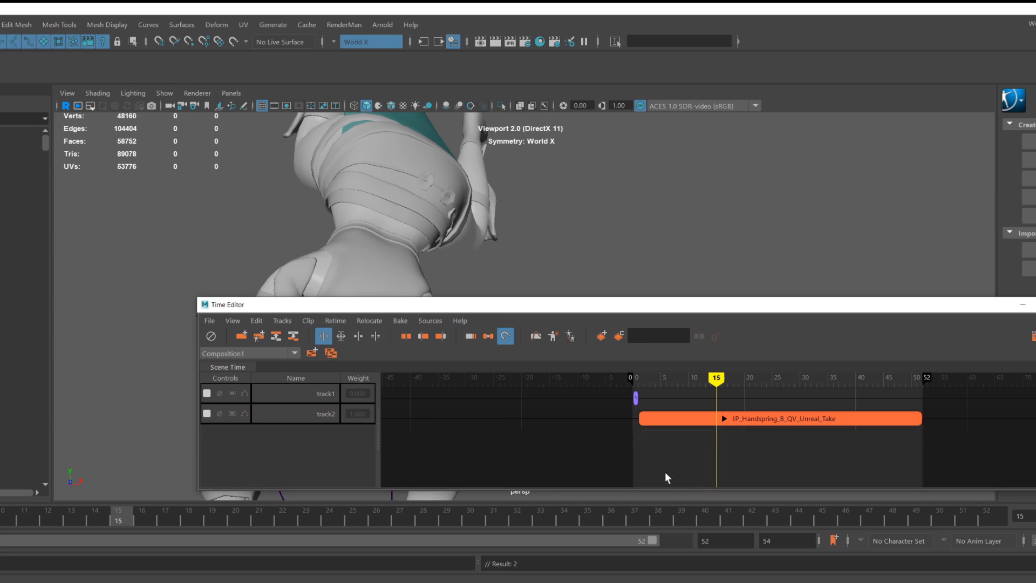
{"action": "scroll", "coordinate": [665, 416], "scroll_direction": "up", "scroll_amount": 12}
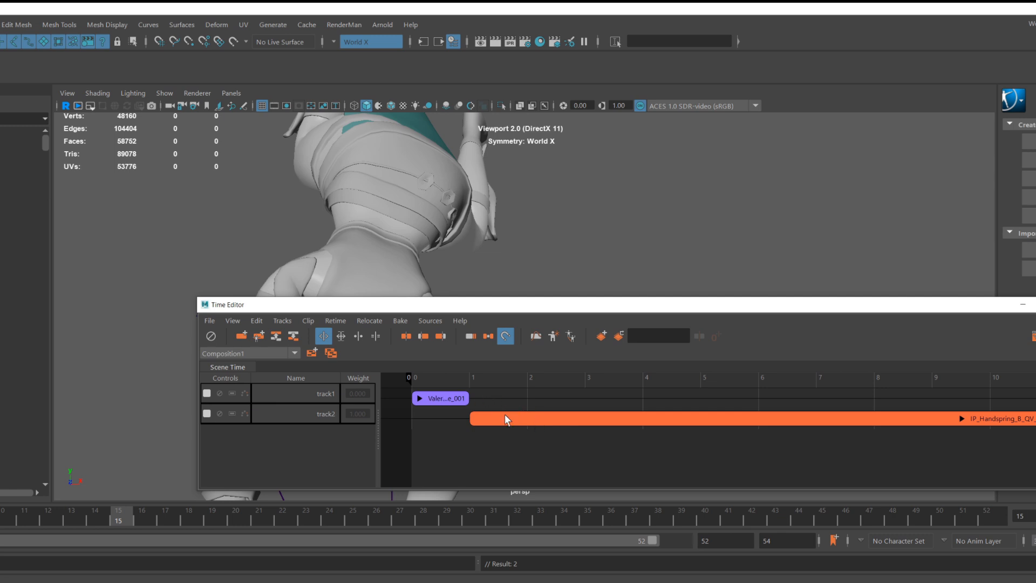
{"action": "left_click_drag", "start_coordinate": [507, 422], "coordinate": [506, 400]}
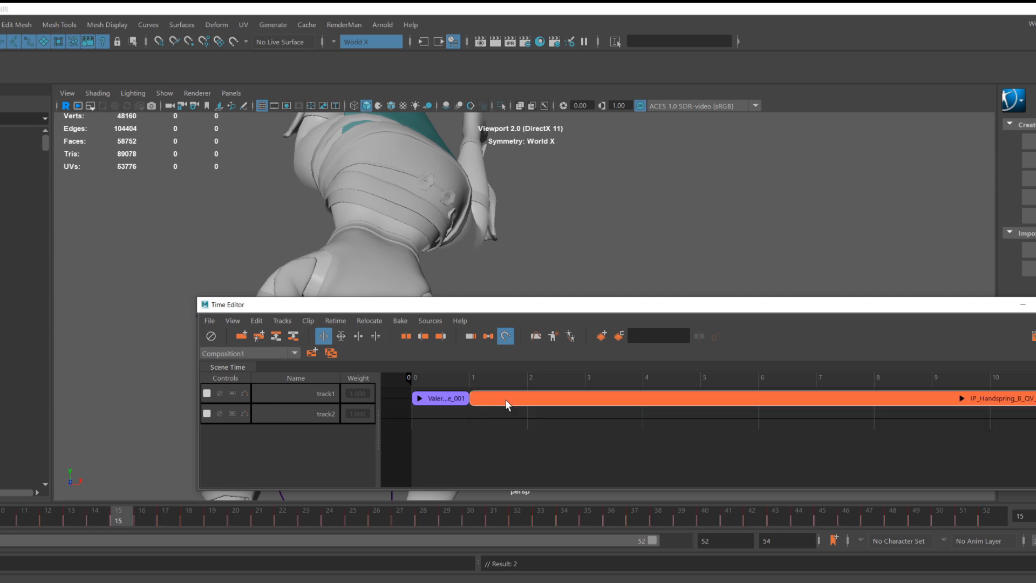
Select both the T-pose and handspring clips and bake them to the scene, deleting the clips.
{"action": "left_click", "coordinate": [449, 403]}
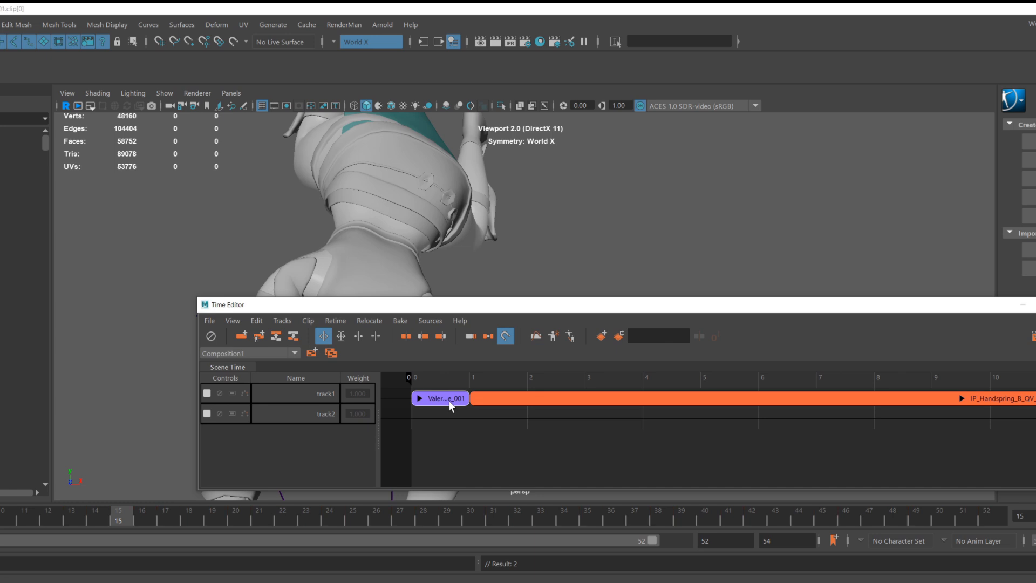
{"action": "left_click", "coordinate": [484, 400]}
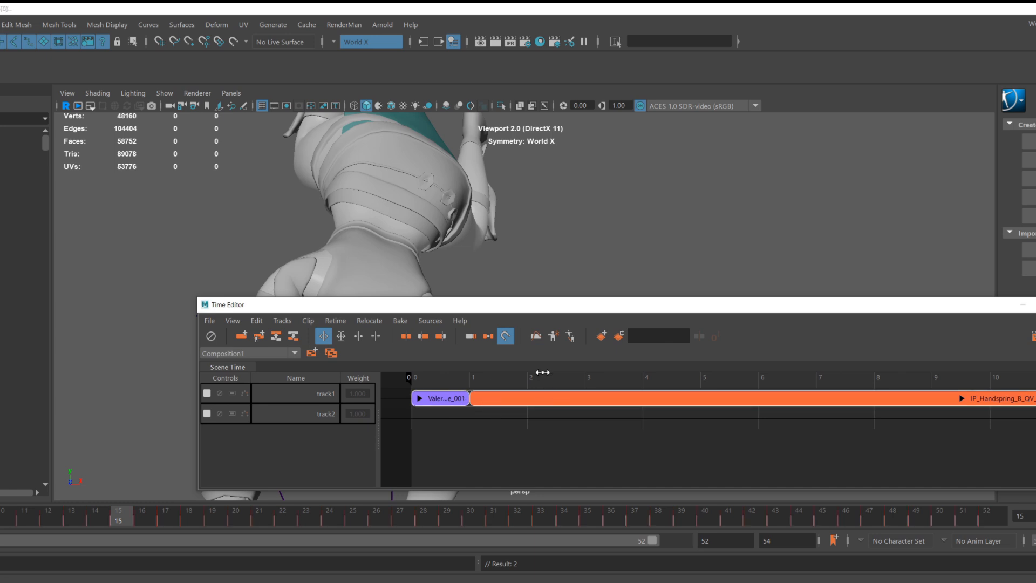
{"action": "left_click", "coordinate": [401, 322]}
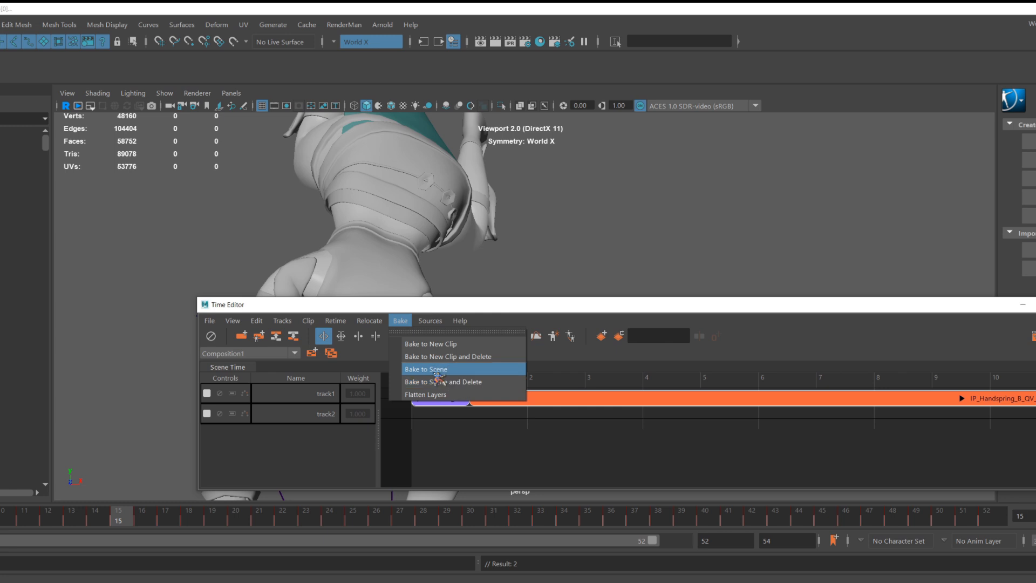
{"action": "left_click", "coordinate": [471, 383]}
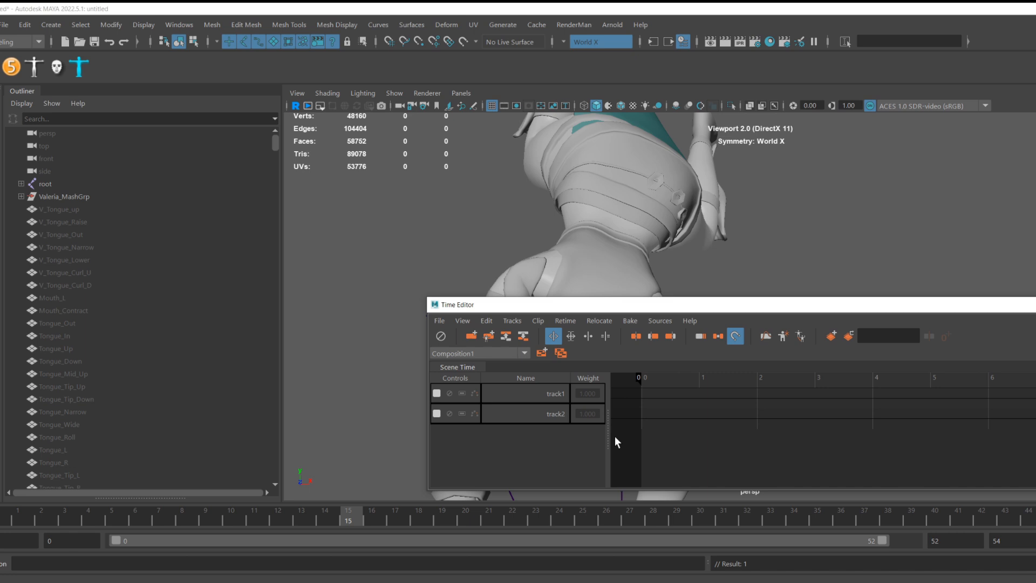
Return the time slider to frame 0 and close the Time Editor.
{"action": "mouse_move", "coordinate": [355, 512]}
{"action": "left_mouse_down"}
{"action": "mouse_move", "coordinate": [60, 492]}
{"action": "mouse_move", "coordinate": [321, 530]}
{"action": "mouse_move", "coordinate": [856, 556]}
{"action": "mouse_move", "coordinate": [3, 513]}
{"action": "left_mouse_up"}
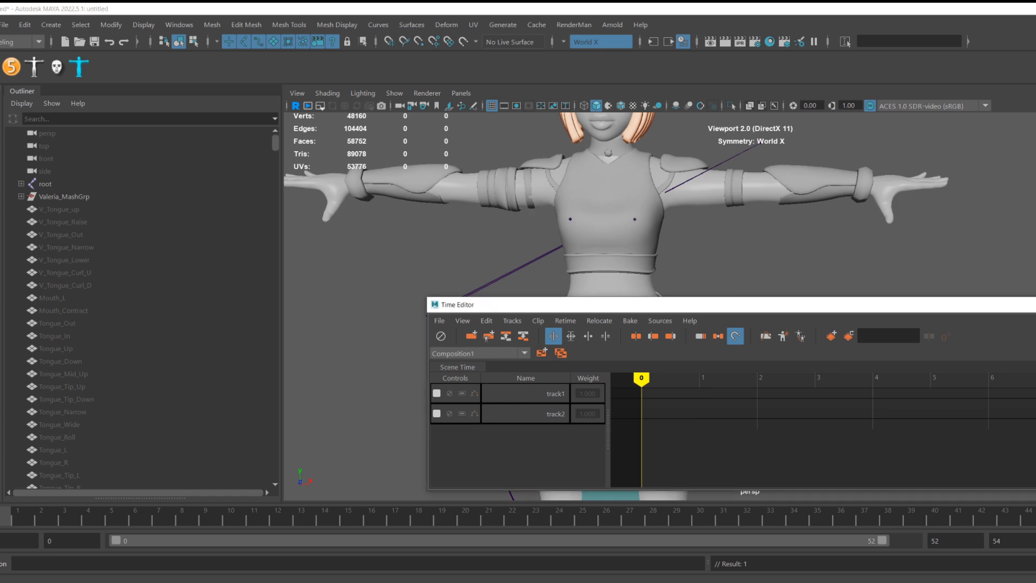
{"action": "left_click", "coordinate": [1035, 305]}
{"action": "scroll", "coordinate": [753, 322], "scroll_direction": "down", "scroll_amount": 5}
{"action": "scroll", "coordinate": [748, 339], "scroll_direction": "down", "scroll_amount": 1}
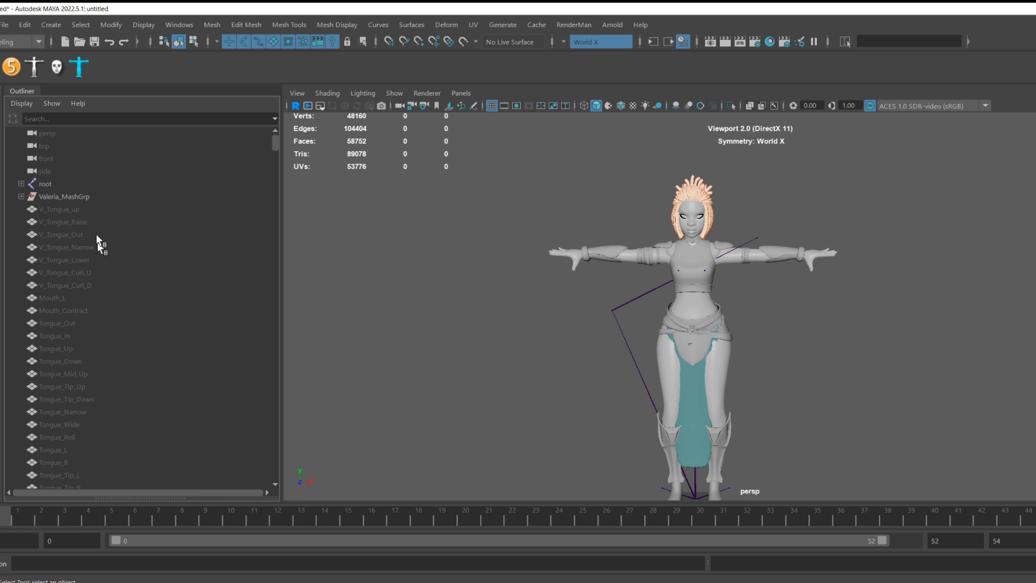
Select everything in the Outliner from root and Valeria_MashGrp down to the last blendshape target node.
{"action": "left_click", "coordinate": [78, 185]}
{"action": "left_click", "coordinate": [85, 196]}
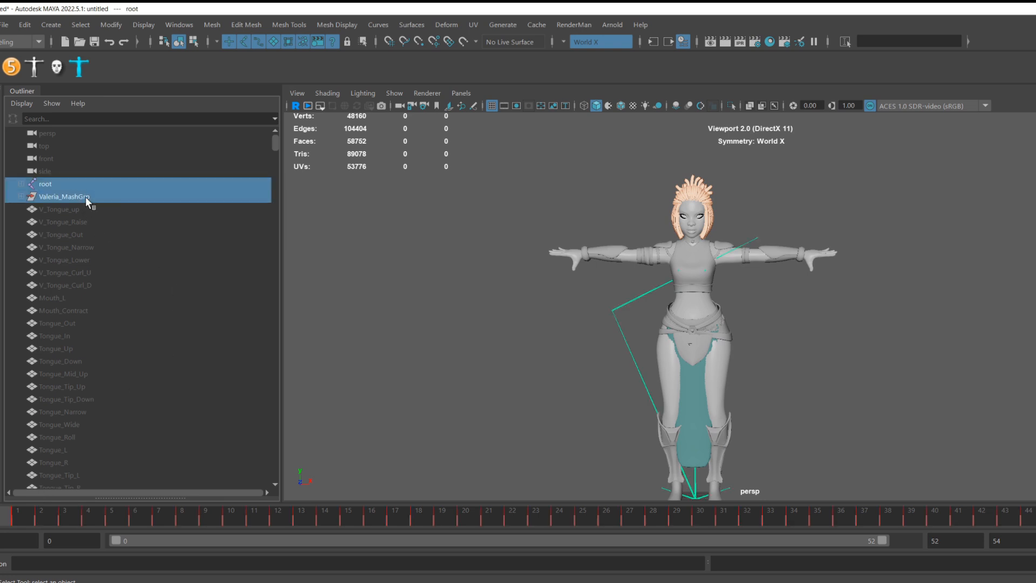
{"action": "scroll", "coordinate": [120, 257], "scroll_direction": "down", "scroll_amount": 10}
{"action": "scroll", "coordinate": [145, 292], "scroll_direction": "down", "scroll_amount": 8}
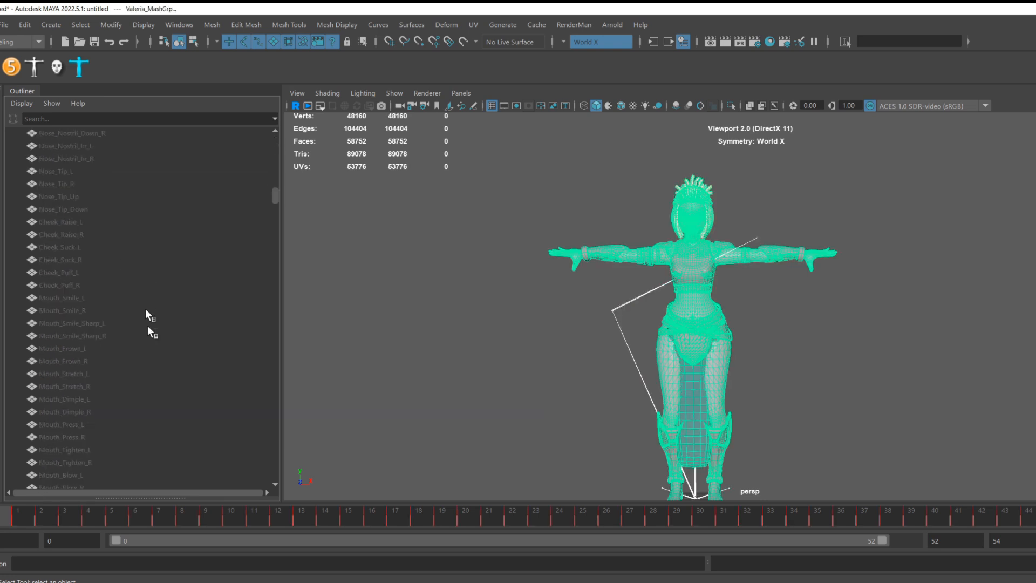
{"action": "scroll", "coordinate": [196, 342], "scroll_direction": "down", "scroll_amount": 10}
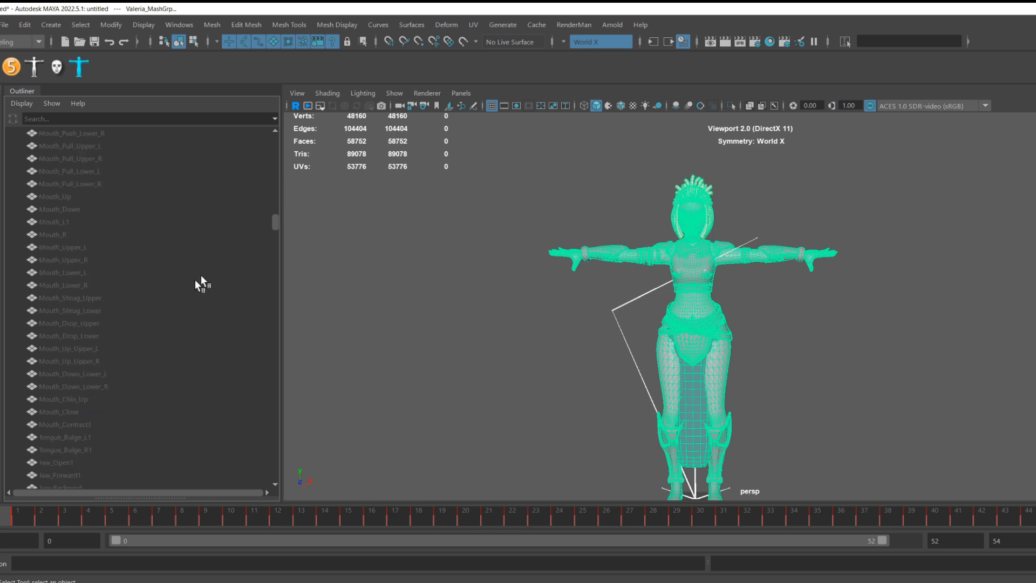
{"action": "scroll", "coordinate": [217, 281], "scroll_direction": "down", "scroll_amount": 15}
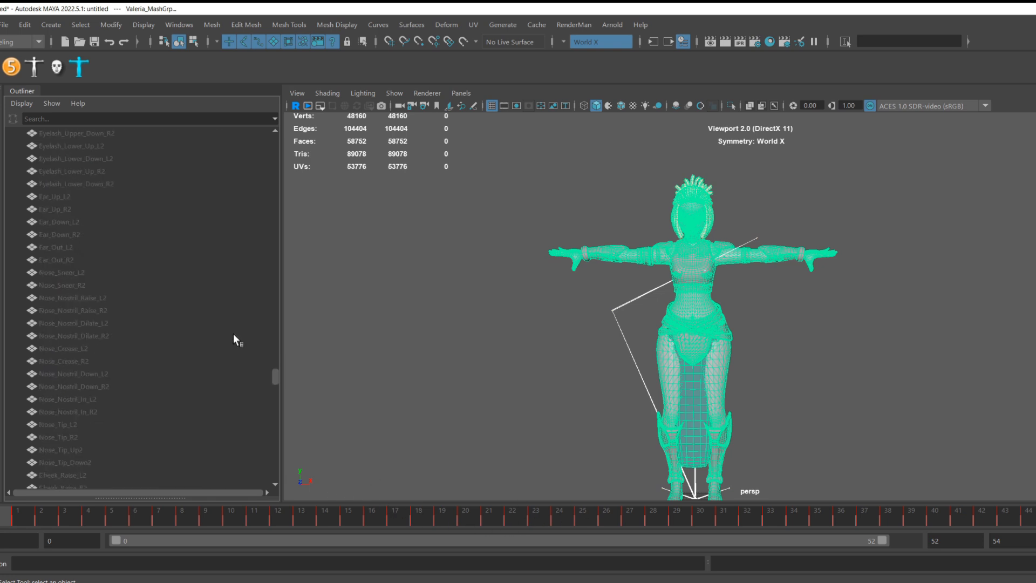
{"action": "scroll", "coordinate": [233, 338], "scroll_direction": "down", "scroll_amount": 15}
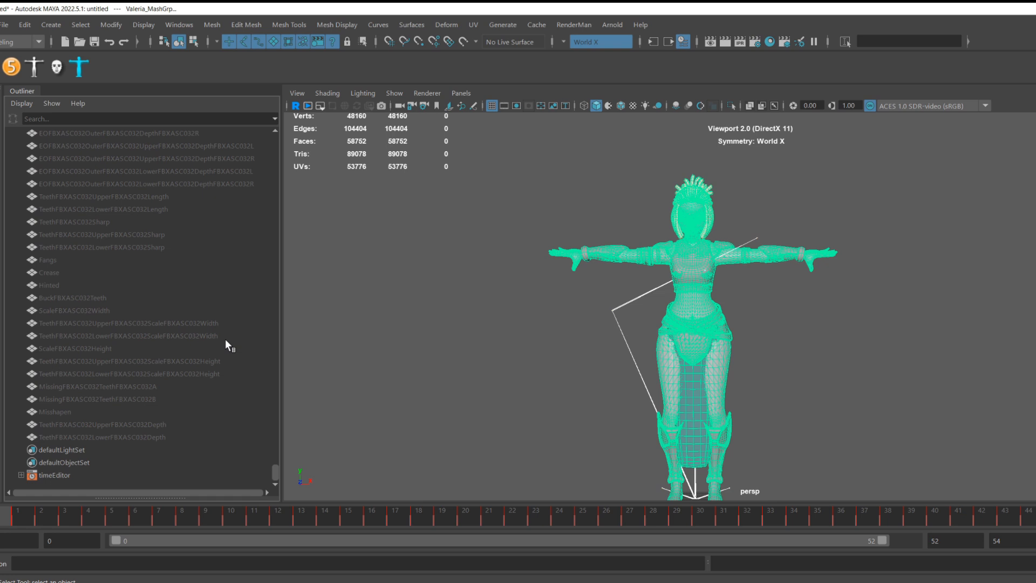
{"action": "left_click", "coordinate": [131, 436], "text": "shift"}
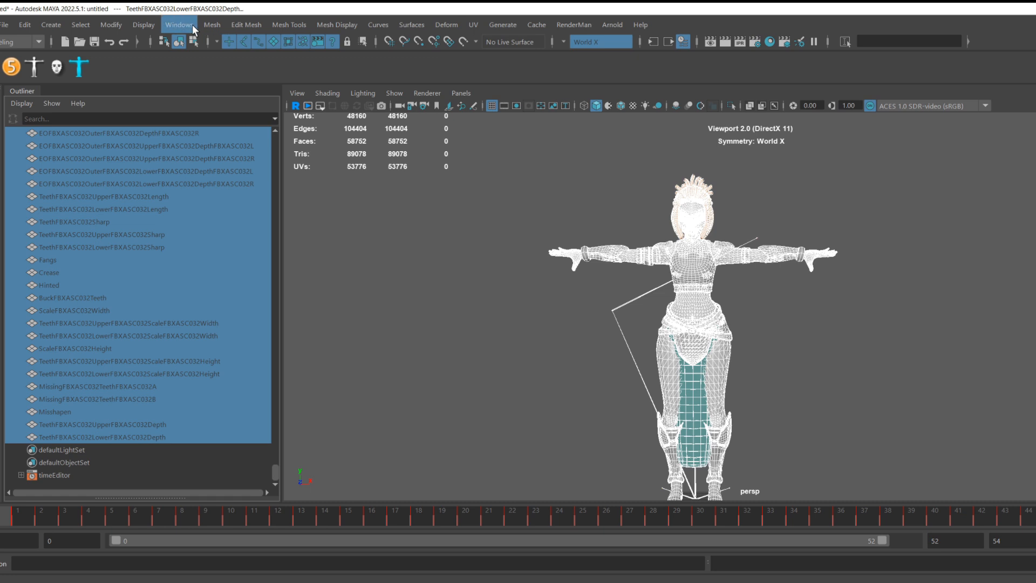
Switch to the Animation menu set and run Bake Simulation on the selected nodes.
{"action": "left_click", "coordinate": [38, 41]}
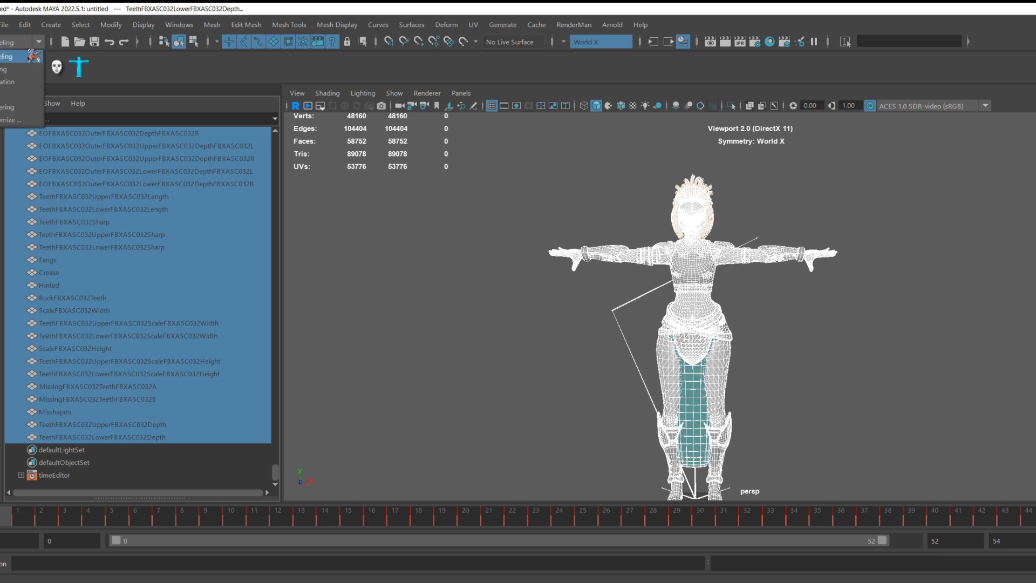
{"action": "left_click", "coordinate": [11, 81]}
{"action": "left_click", "coordinate": [209, 25]}
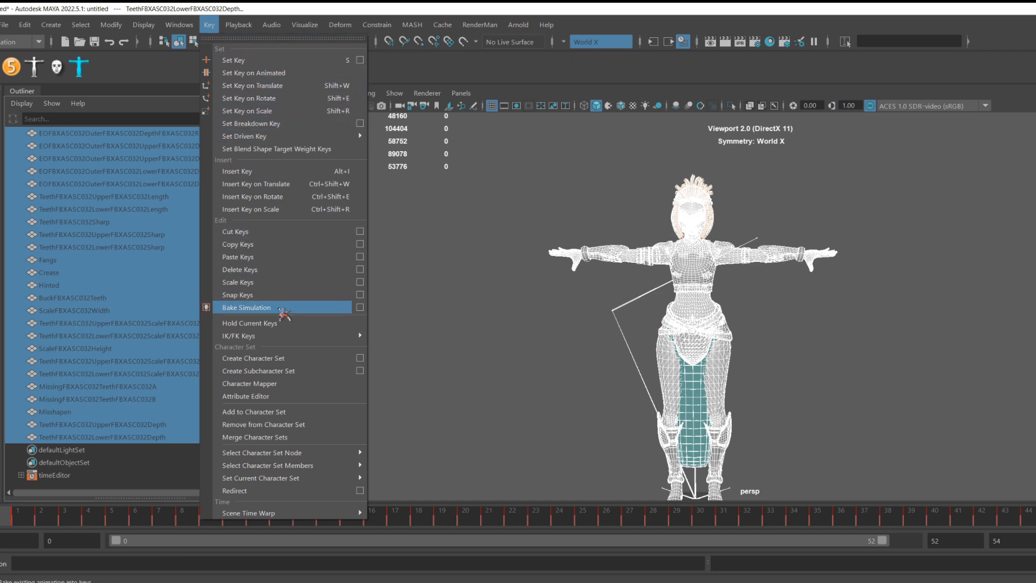
{"action": "left_click", "coordinate": [283, 312]}
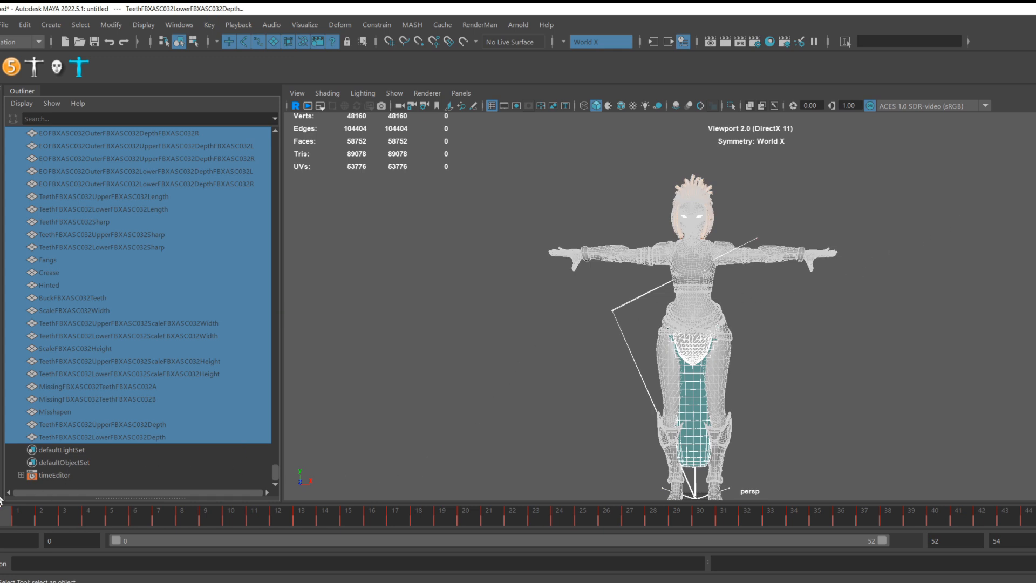
{"action": "mouse_move", "coordinate": [7, 518]}
{"action": "left_mouse_down"}
{"action": "mouse_move", "coordinate": [180, 514]}
{"action": "mouse_move", "coordinate": [798, 546]}
{"action": "mouse_move", "coordinate": [1034, 540]}
{"action": "mouse_move", "coordinate": [657, 563]}
{"action": "mouse_move", "coordinate": [3, 561]}
{"action": "left_mouse_up"}
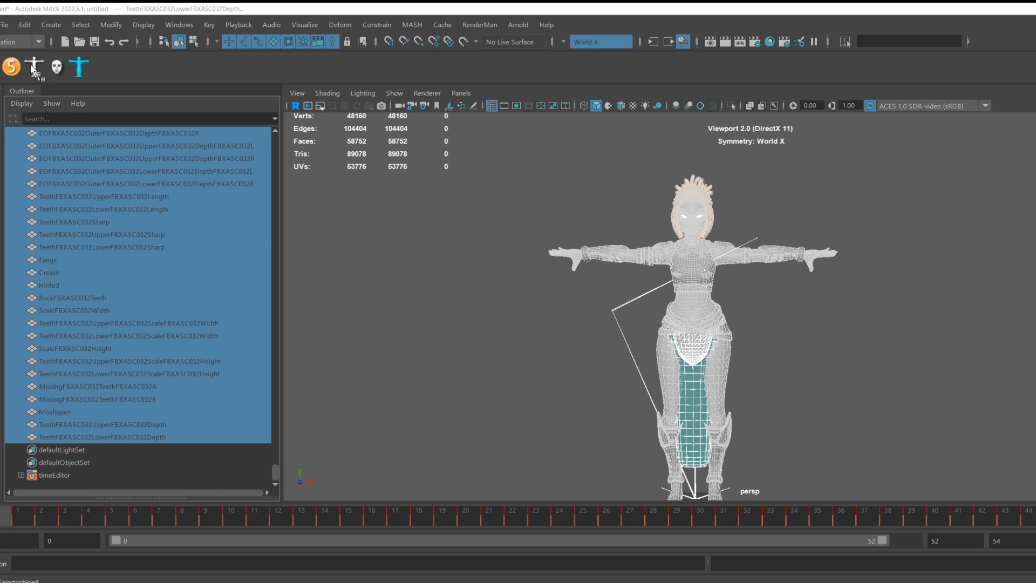
Open the Valeria_Skeleton_Ctrl_Done_v04_T_Pose scene with the control rig.
{"action": "left_click", "coordinate": [3, 25]}
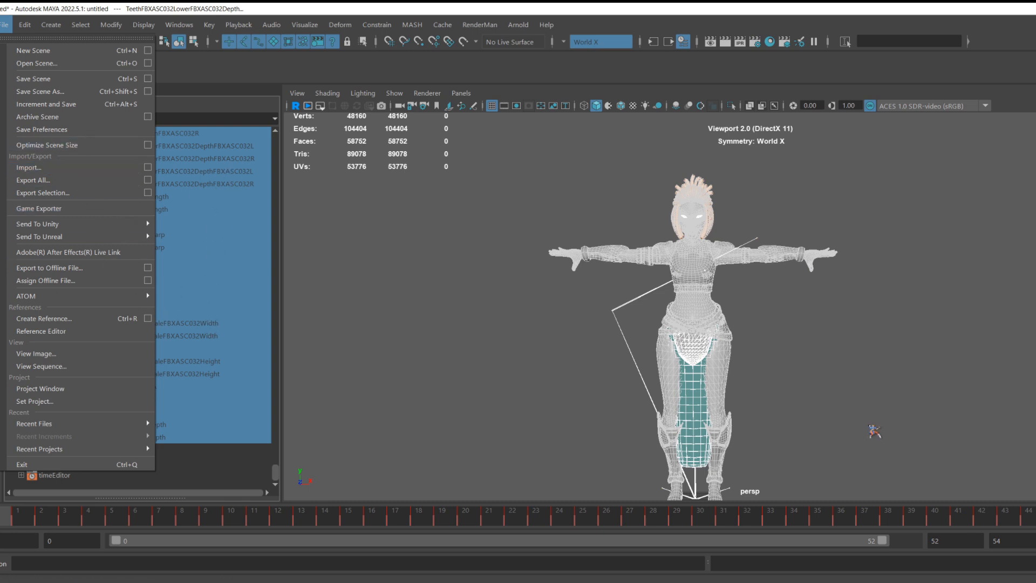
{"action": "left_click", "coordinate": [949, 359]}
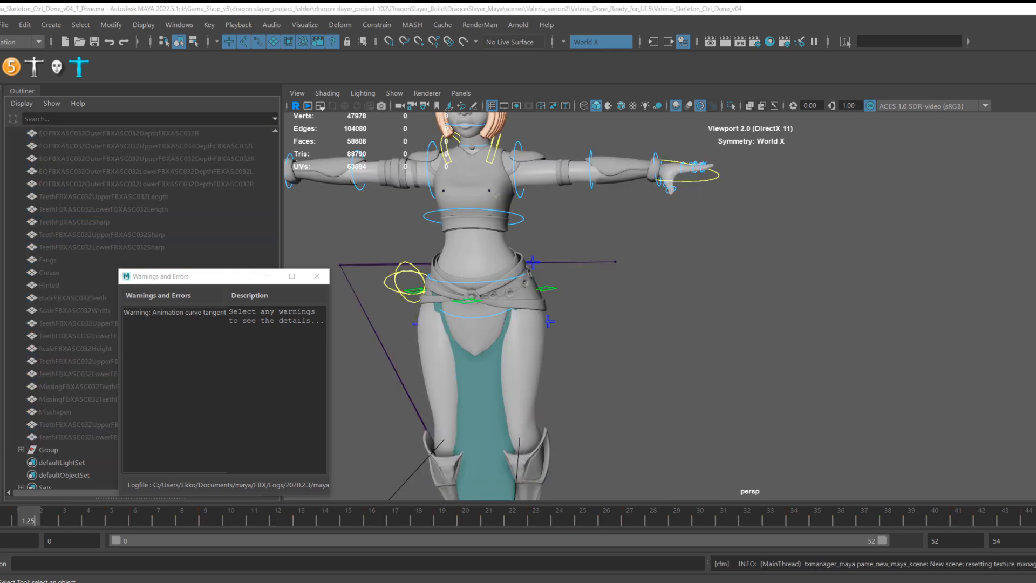
{"action": "middle_click_drag", "start_coordinate": [685, 359], "coordinate": [875, 435], "text": "alt"}
{"action": "left_click_drag", "start_coordinate": [875, 434], "coordinate": [870, 414], "text": "alt"}
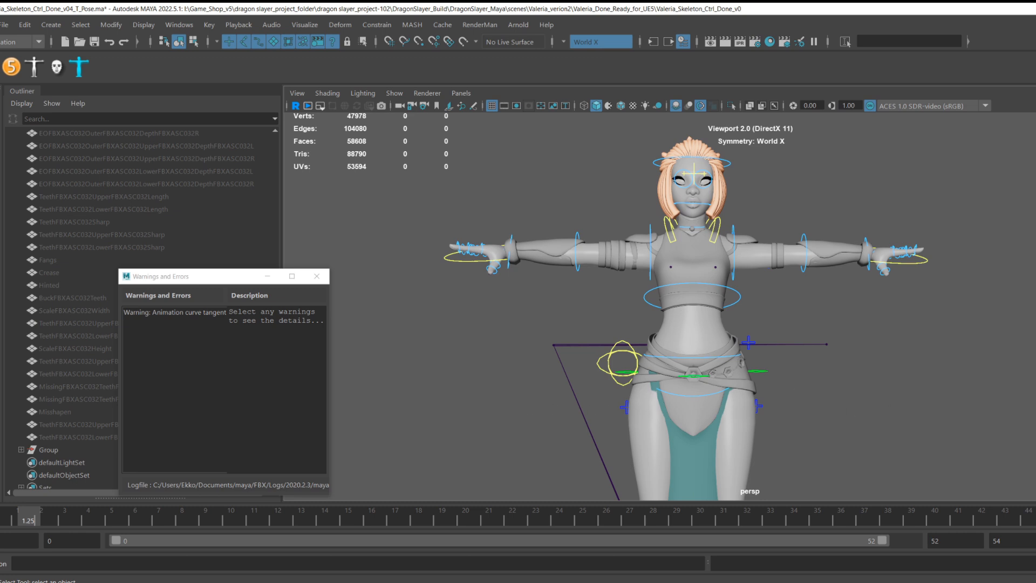
Reference the IP_Handspring_B_QV_Tpose file into the scene.
{"action": "left_click", "coordinate": [4, 25]}
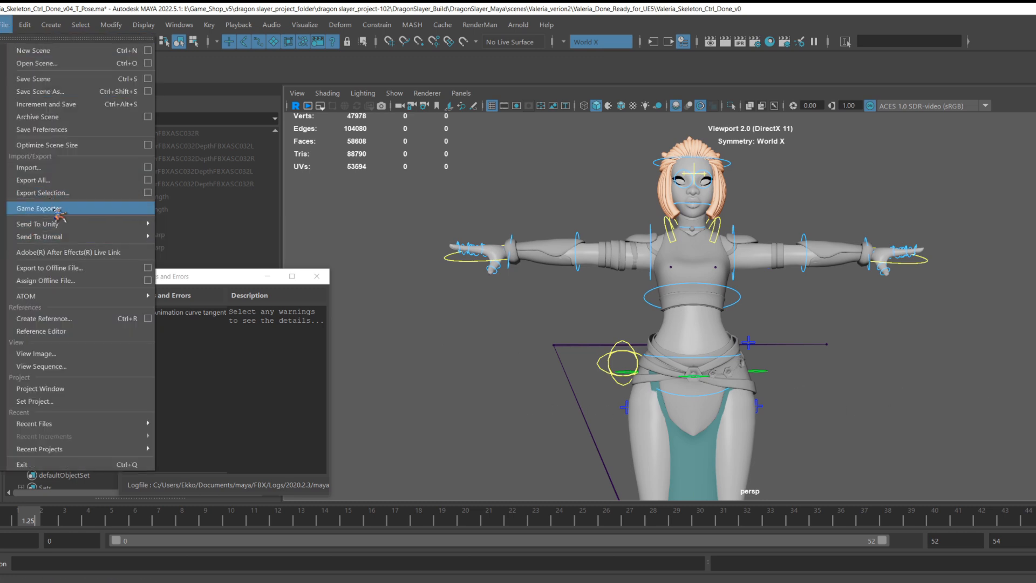
{"action": "left_click", "coordinate": [43, 331]}
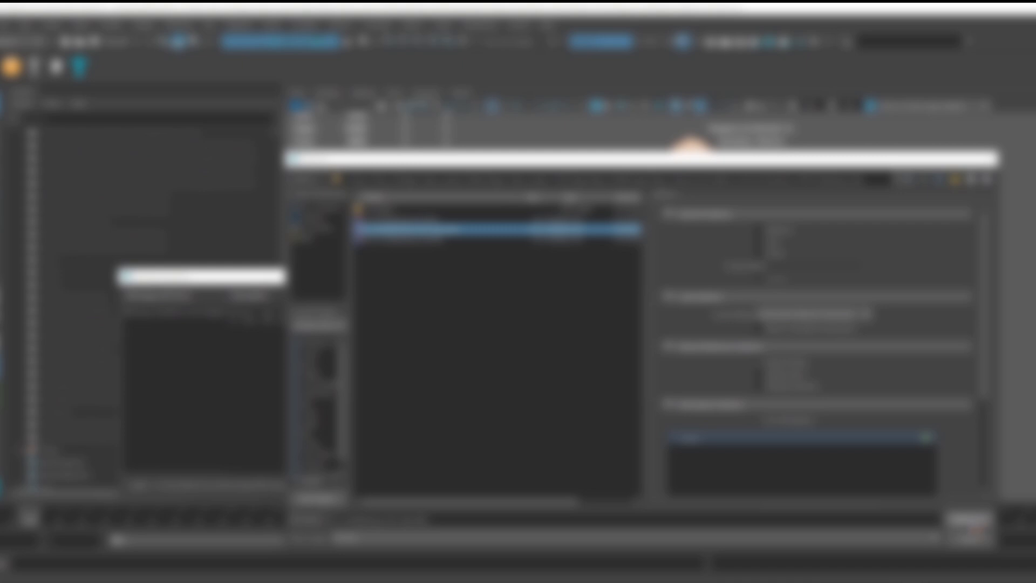
{"action": "left_click", "coordinate": [970, 518]}
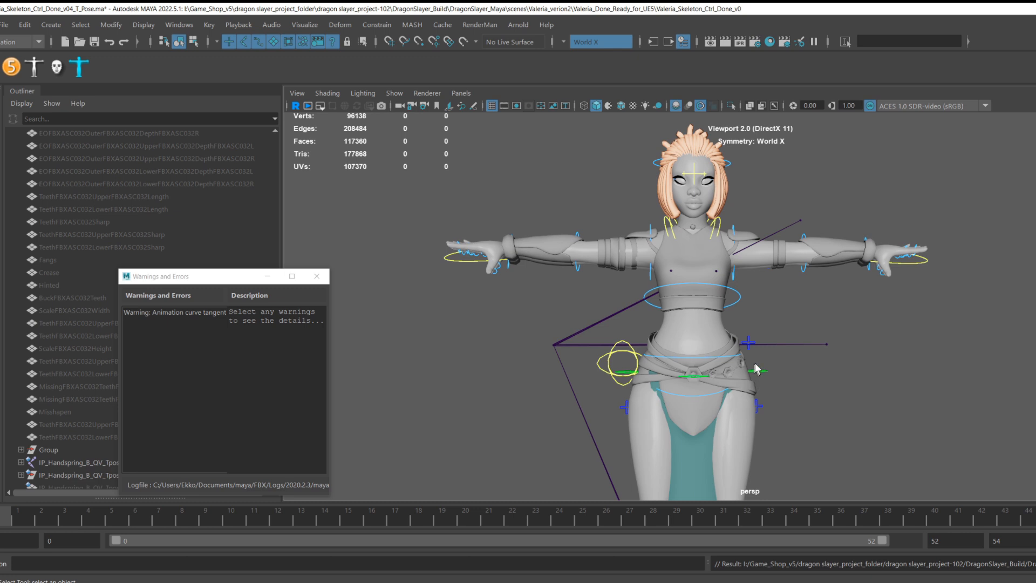
Orbit around the character to inspect the referenced skeleton against the control rig, then close the warnings window.
{"action": "left_click_drag", "start_coordinate": [755, 375], "coordinate": [780, 383], "text": "alt"}
{"action": "middle_click_drag", "start_coordinate": [758, 416], "coordinate": [789, 365], "text": "alt"}
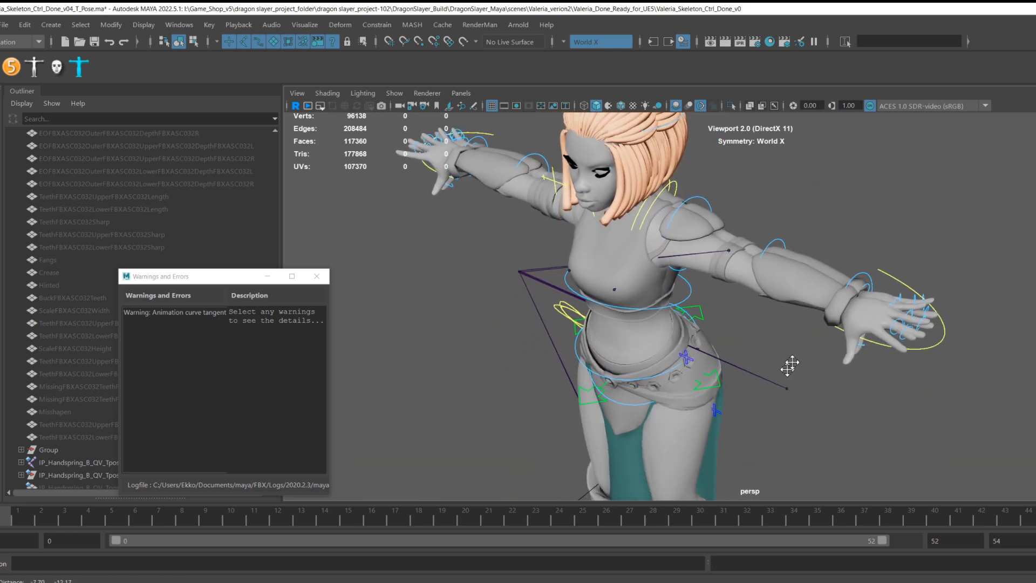
{"action": "left_click_drag", "start_coordinate": [790, 366], "coordinate": [835, 323], "text": "alt"}
{"action": "middle_click_drag", "start_coordinate": [837, 346], "coordinate": [851, 290], "text": "alt"}
{"action": "scroll", "coordinate": [832, 317], "scroll_direction": "down", "scroll_amount": 2}
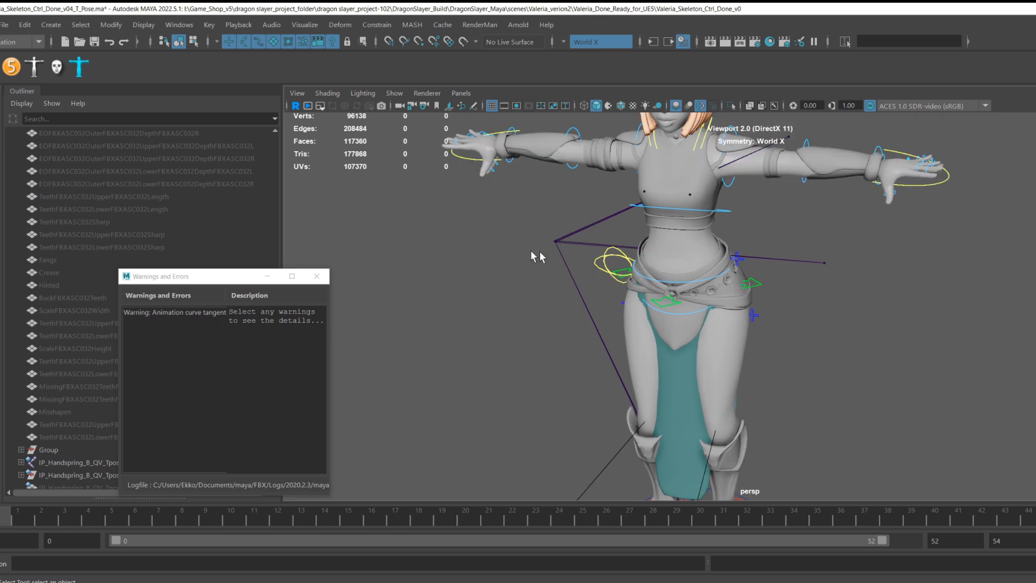
{"action": "mouse_move", "coordinate": [773, 271]}
{"action": "left_mouse_down", "text": "alt"}
{"action": "mouse_move", "coordinate": [756, 281]}
{"action": "mouse_move", "coordinate": [673, 273]}
{"action": "mouse_move", "coordinate": [757, 280]}
{"action": "left_mouse_up", "text": "alt"}
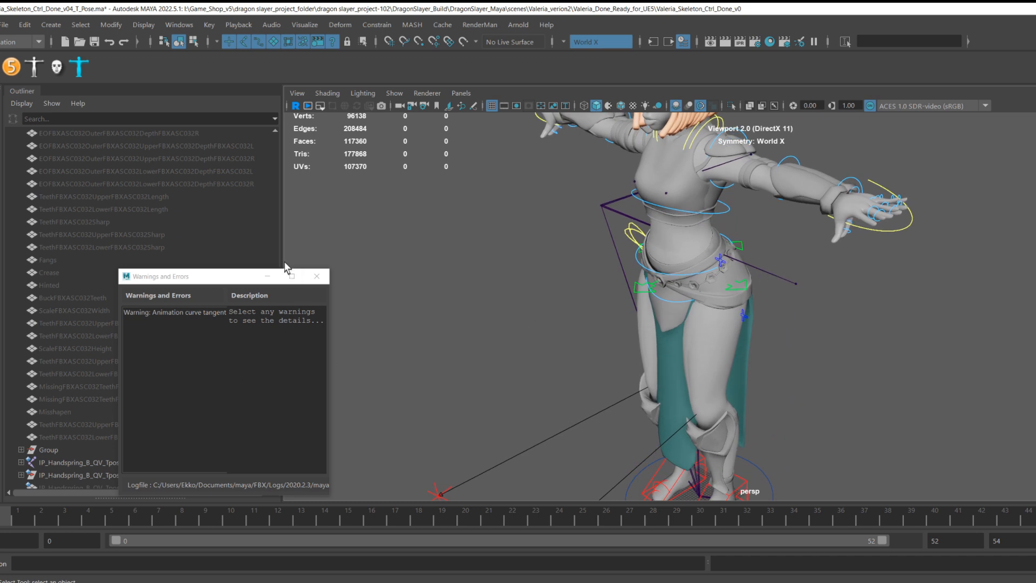
{"action": "left_click", "coordinate": [319, 278]}
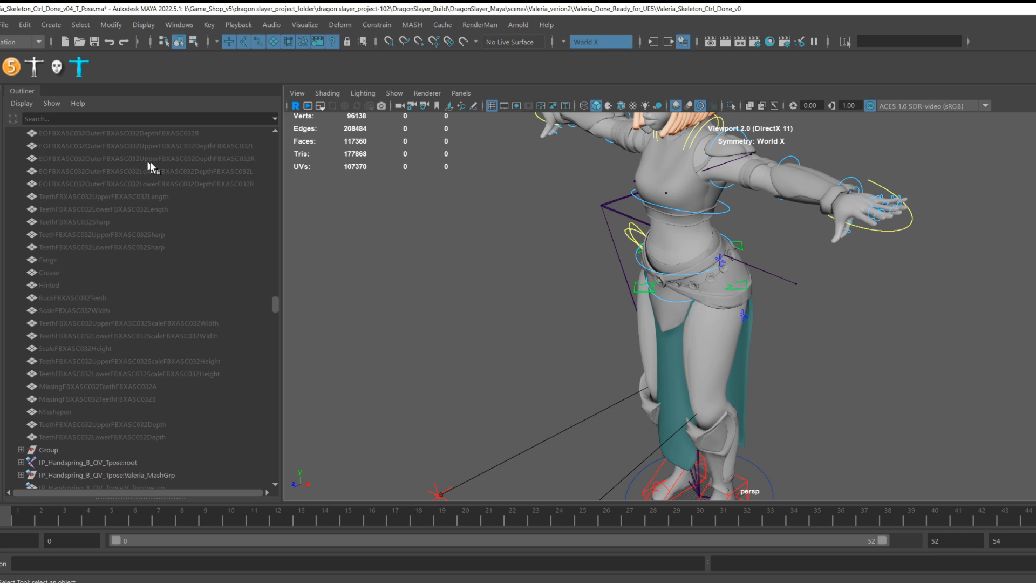
Open the biped control picker for the rig.
{"action": "left_click", "coordinate": [35, 66]}
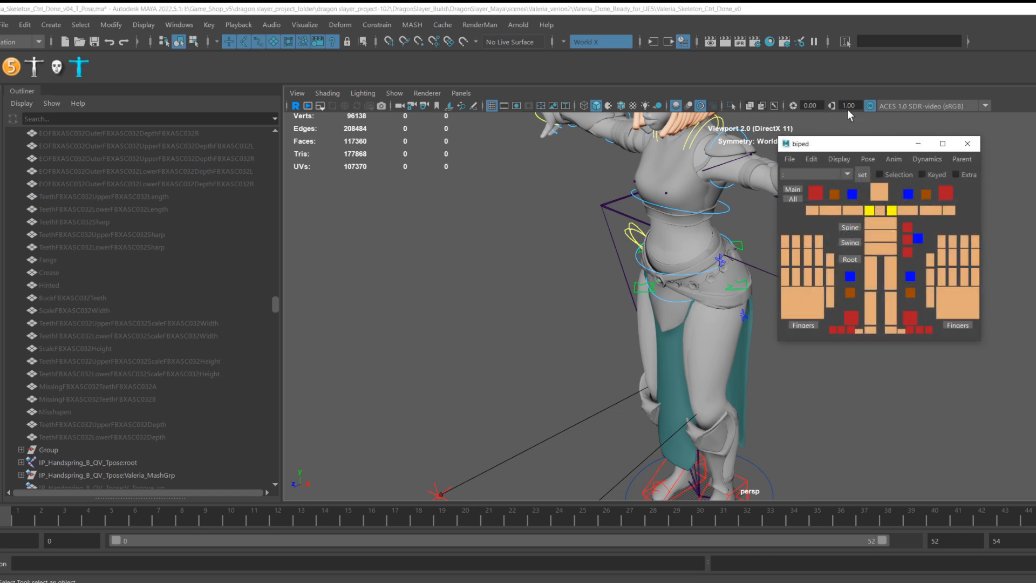
{"action": "scroll", "coordinate": [714, 322], "scroll_direction": "up", "scroll_amount": 2}
{"action": "middle_click_drag", "start_coordinate": [686, 290], "coordinate": [643, 445], "text": "alt"}
{"action": "left_click_drag", "start_coordinate": [647, 395], "coordinate": [686, 378], "text": "alt"}
{"action": "middle_click_drag", "start_coordinate": [726, 374], "coordinate": [645, 384], "text": "alt"}
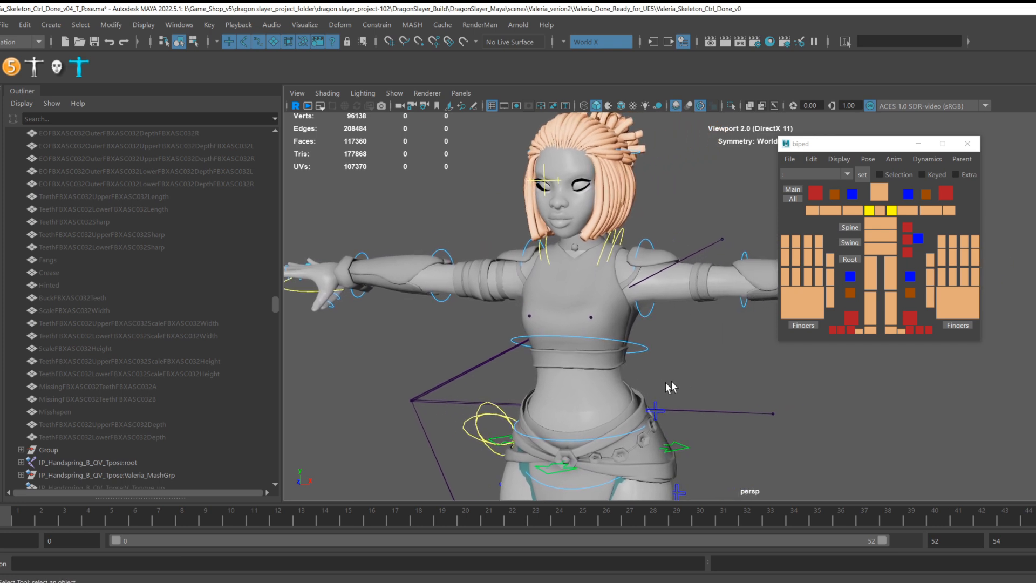
{"action": "left_click_drag", "start_coordinate": [671, 387], "coordinate": [707, 381], "text": "alt"}
{"action": "middle_click_drag", "start_coordinate": [709, 383], "coordinate": [691, 377], "text": "alt"}
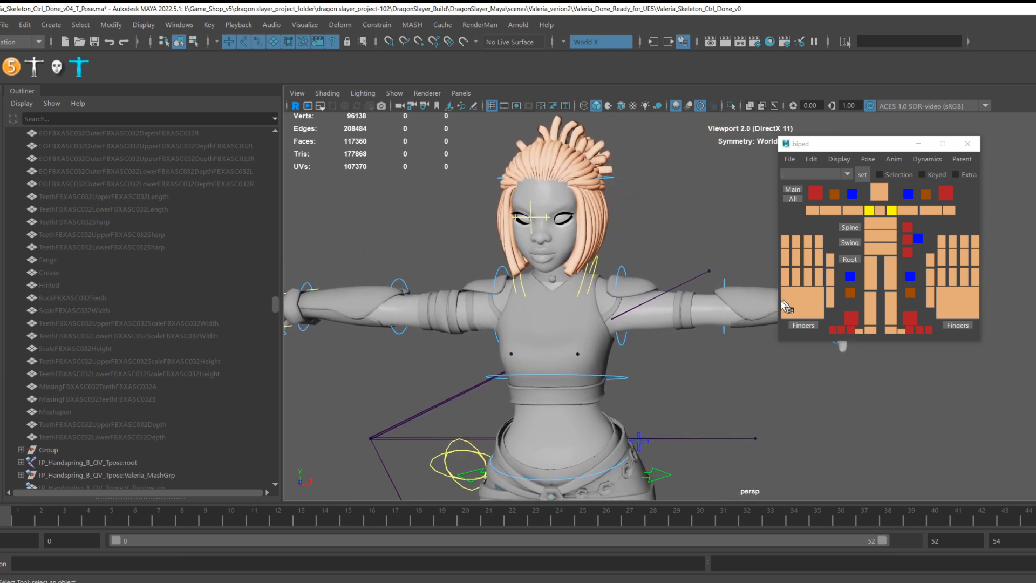
{"action": "left_click_drag", "start_coordinate": [749, 353], "coordinate": [710, 369], "text": "alt"}
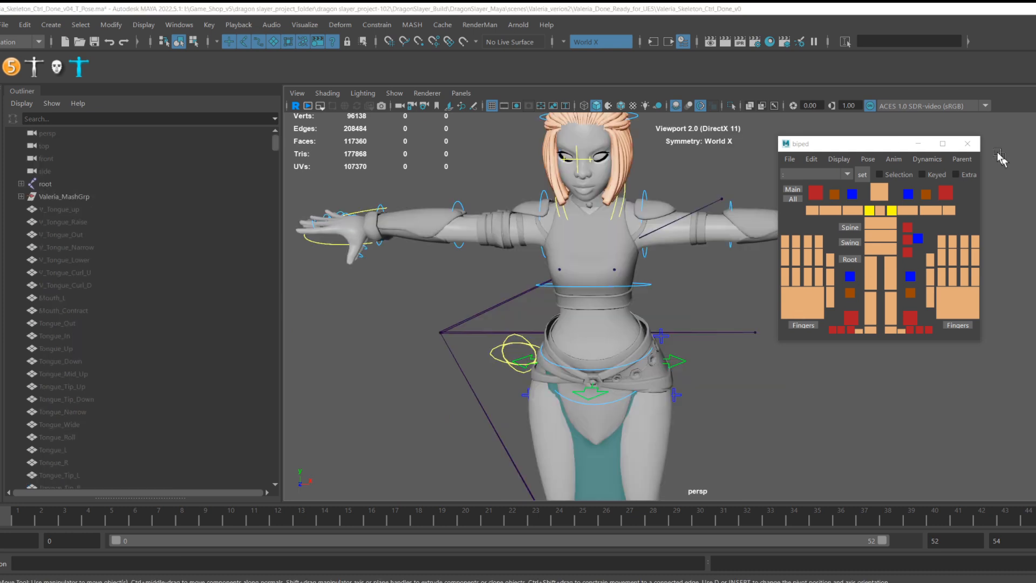
Launch the MoCapMatcher tool from the picker's Anim functions.
{"action": "left_click", "coordinate": [891, 159]}
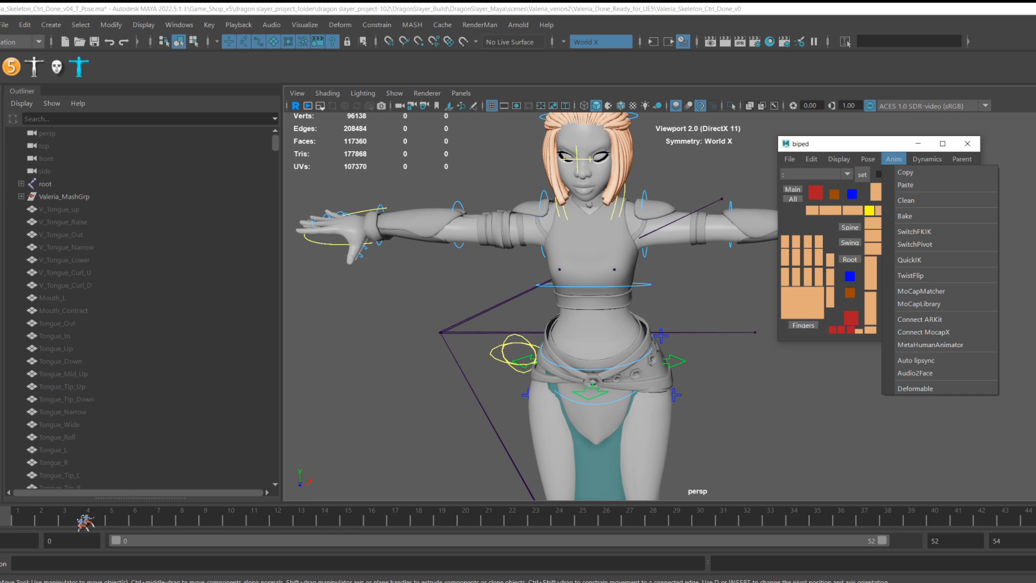
{"action": "left_click", "coordinate": [56, 521]}
{"action": "left_click_drag", "start_coordinate": [56, 521], "coordinate": [1, 497]}
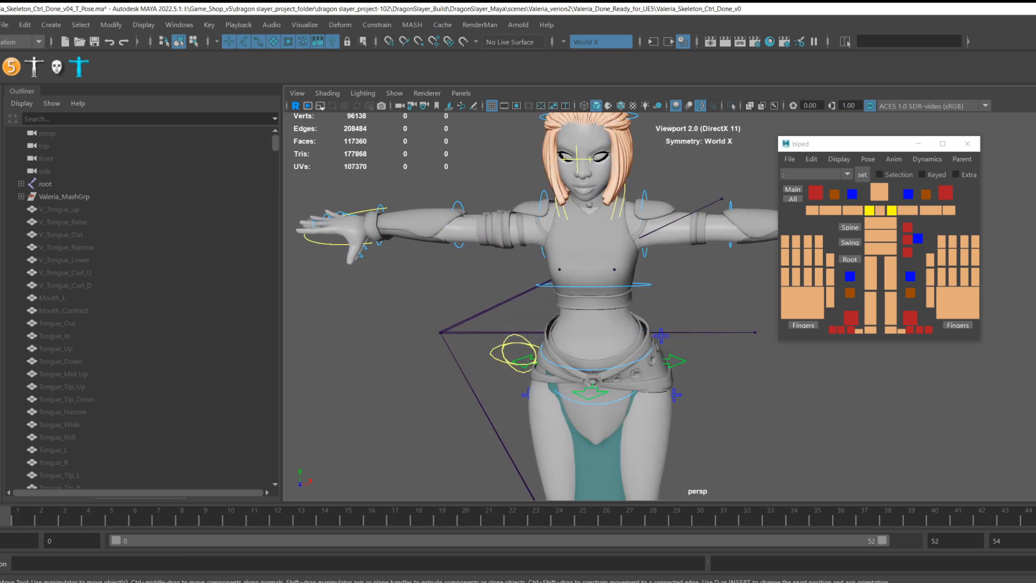
{"action": "left_click", "coordinate": [937, 161]}
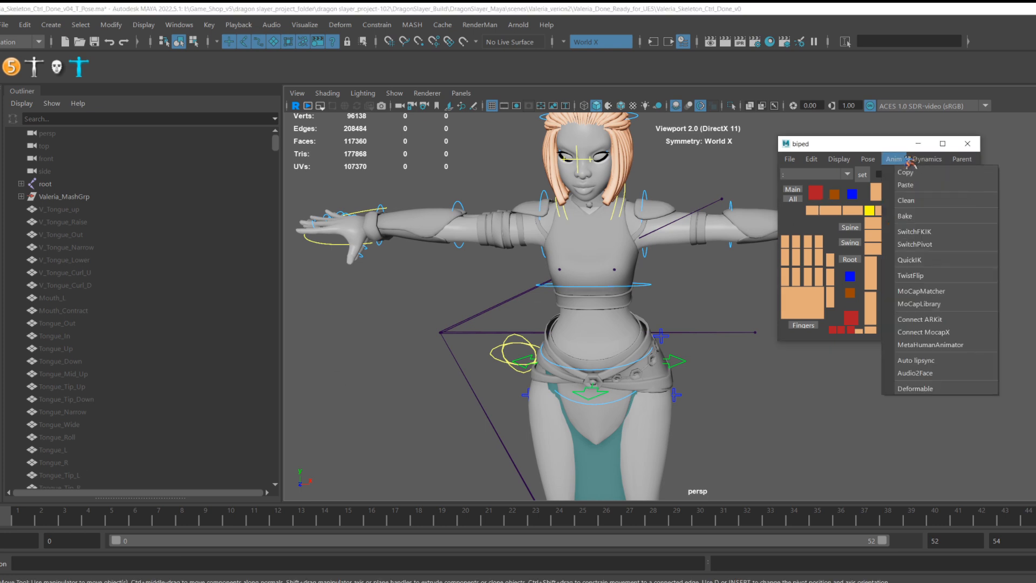
{"action": "mouse_move", "coordinate": [894, 160]}
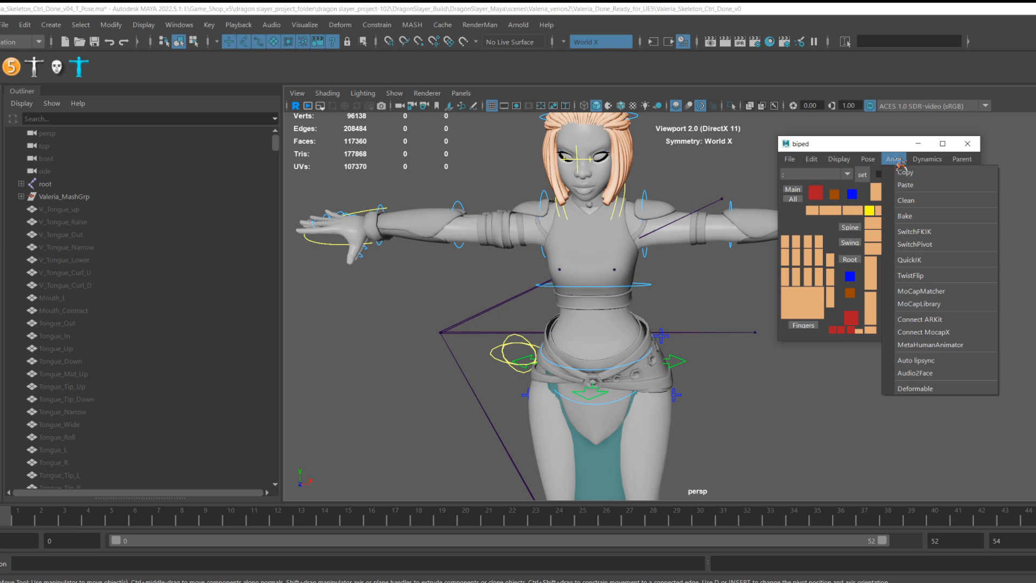
{"action": "left_click", "coordinate": [922, 292]}
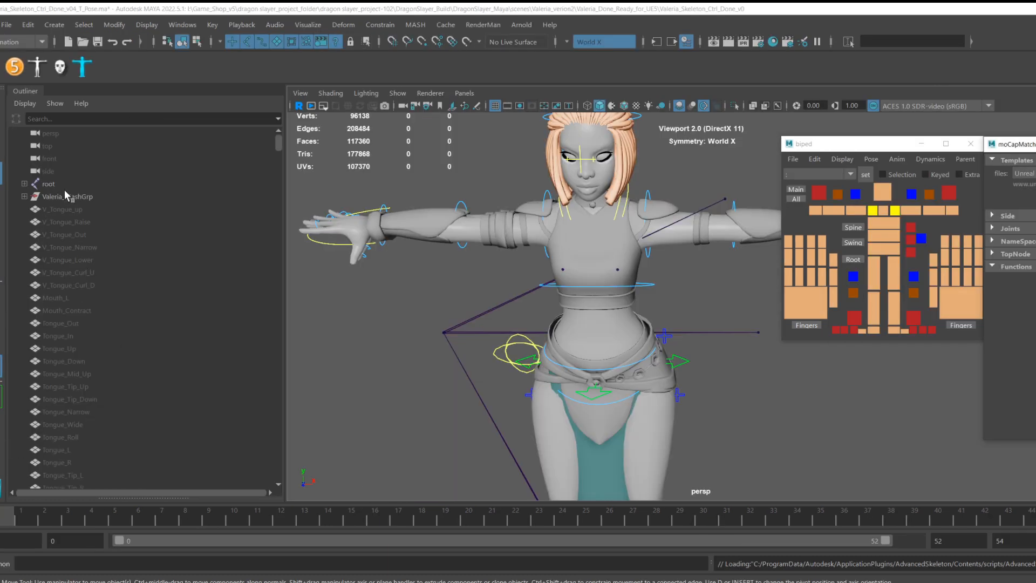
Select the referenced IP_Handspring_B_QV_Tpose:root joint and scan it as the MoCap skeleton in MoCapMatcher.
{"action": "scroll", "coordinate": [86, 237], "scroll_direction": "down", "scroll_amount": 10}
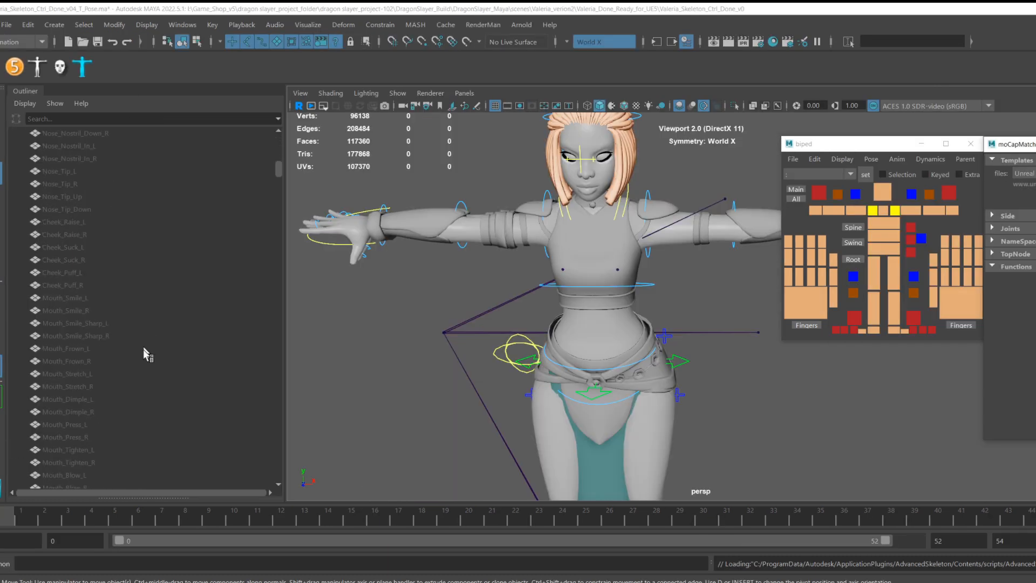
{"action": "scroll", "coordinate": [147, 371], "scroll_direction": "down", "scroll_amount": 15}
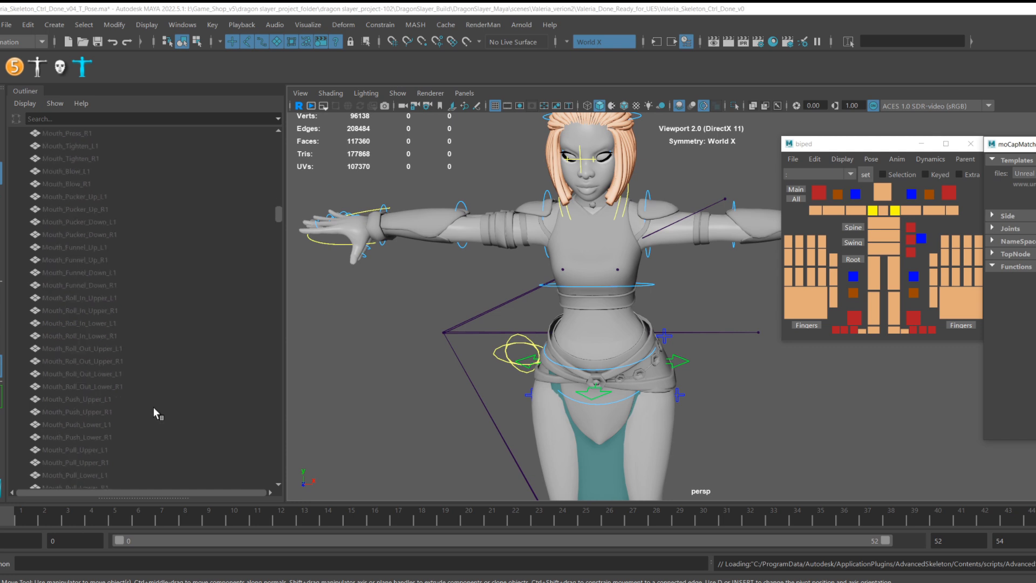
{"action": "scroll", "coordinate": [153, 410], "scroll_direction": "down", "scroll_amount": 15}
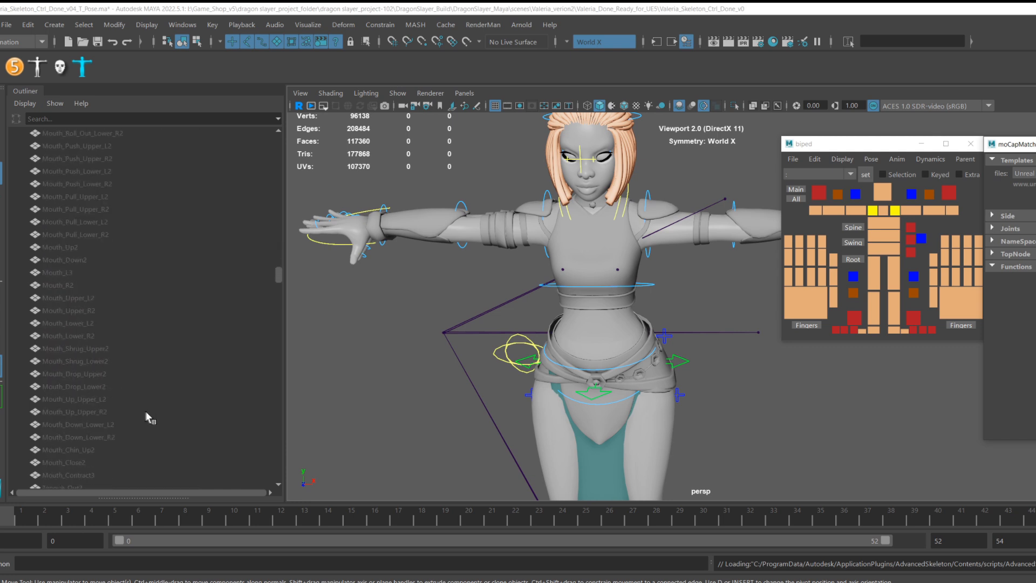
{"action": "scroll", "coordinate": [147, 419], "scroll_direction": "down", "scroll_amount": 15}
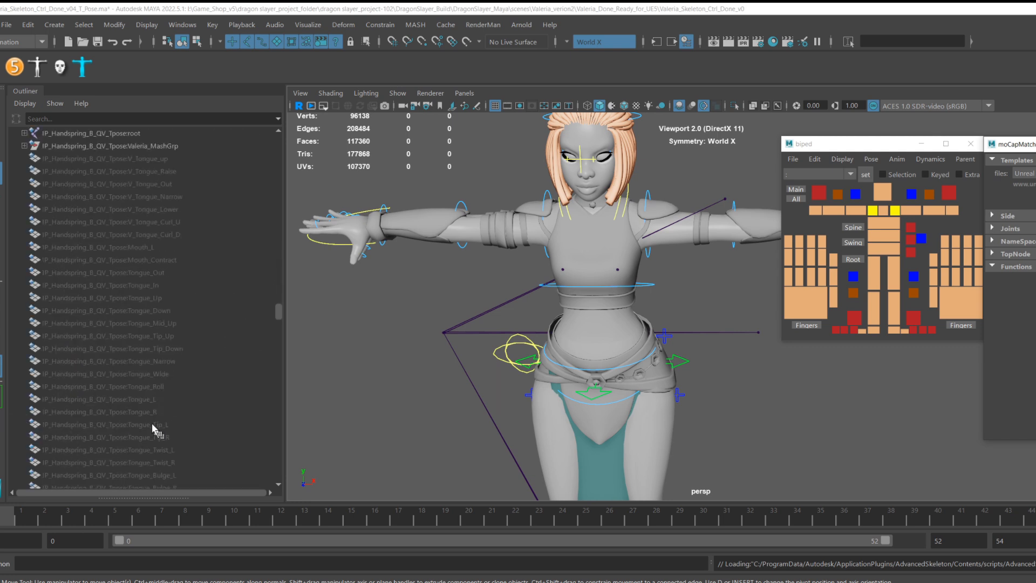
{"action": "scroll", "coordinate": [154, 423], "scroll_direction": "up", "scroll_amount": 8}
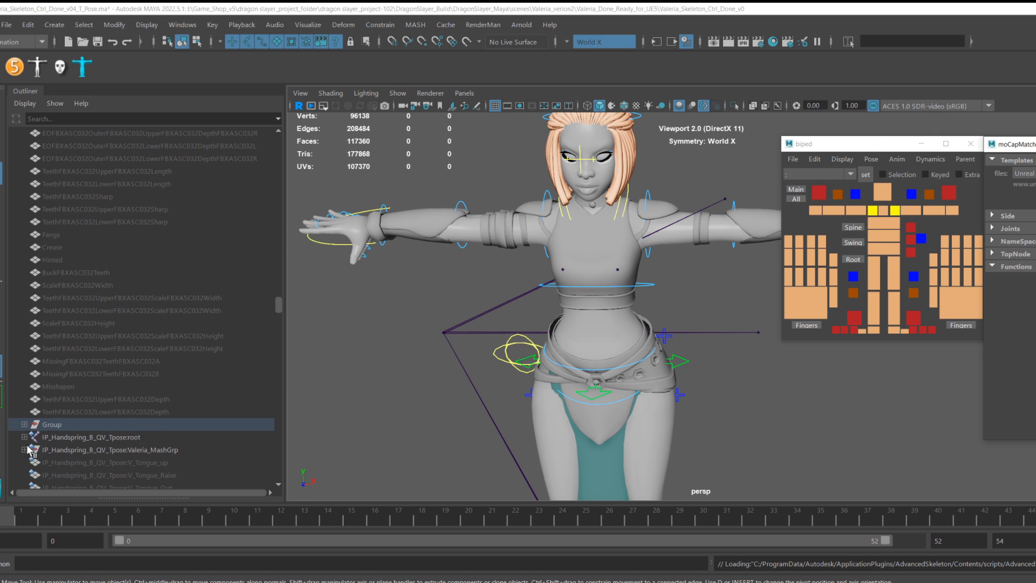
{"action": "left_click", "coordinate": [50, 439]}
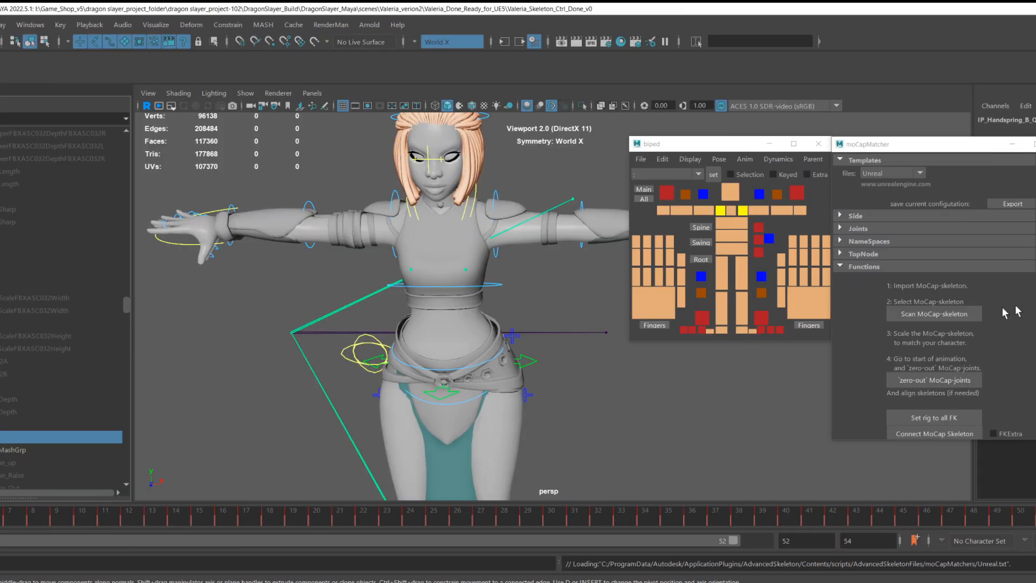
{"action": "left_click", "coordinate": [943, 313]}
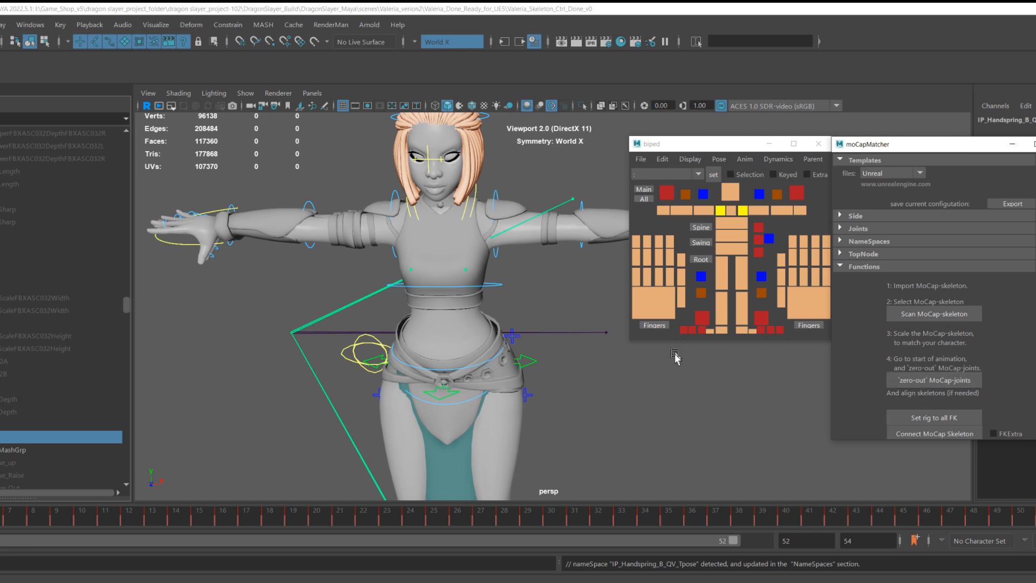
Zero out the MoCap joints with MoCapMatcher.
{"action": "left_click_drag", "start_coordinate": [707, 393], "coordinate": [673, 377], "text": "alt"}
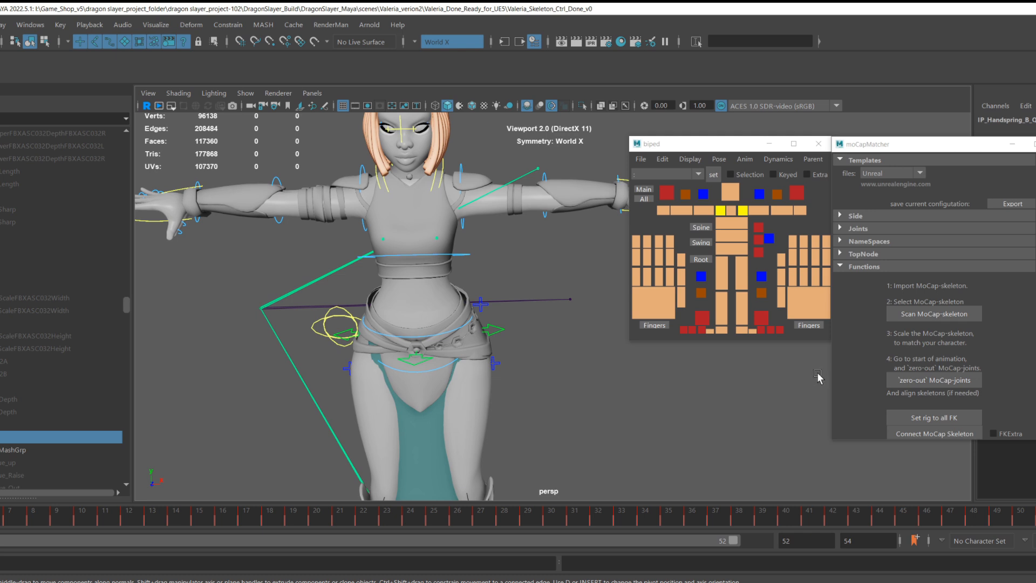
{"action": "left_click", "coordinate": [911, 381]}
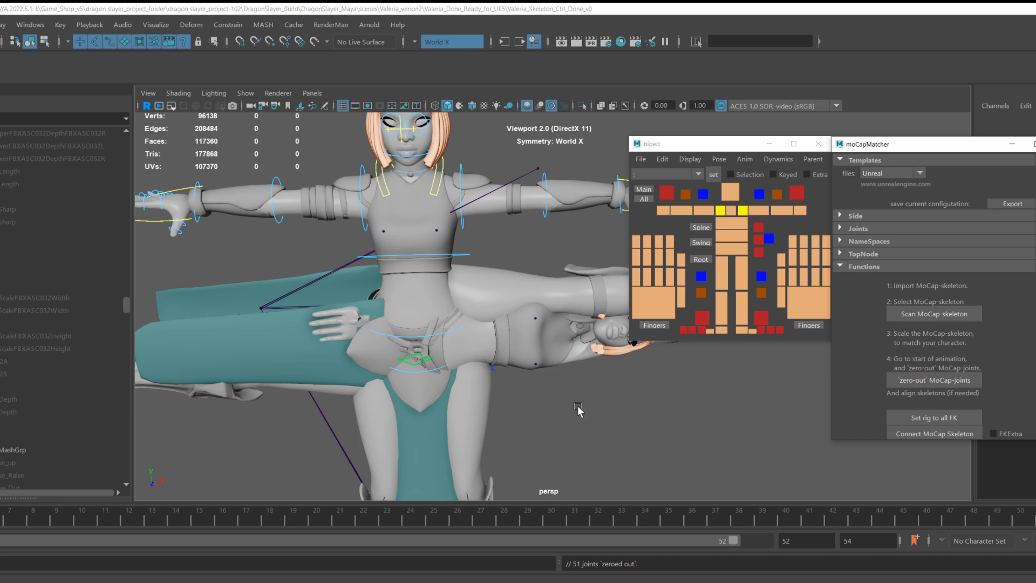
Reselect the referenced root joint and scan the MoCap skeleton again.
{"action": "scroll", "coordinate": [600, 409], "scroll_direction": "down", "scroll_amount": 4}
{"action": "middle_click_drag", "start_coordinate": [627, 412], "coordinate": [540, 427], "text": "alt"}
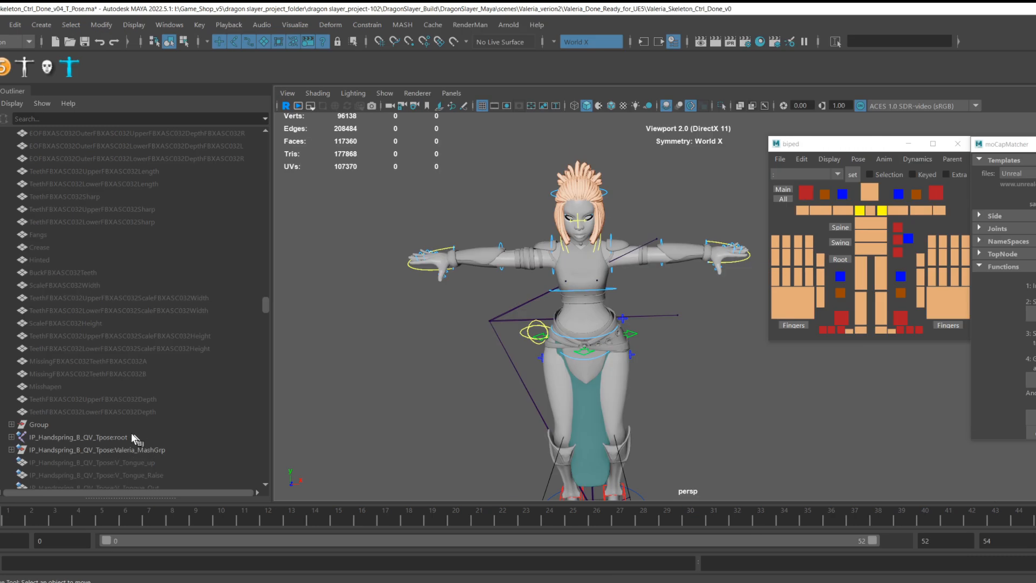
{"action": "left_click", "coordinate": [86, 436]}
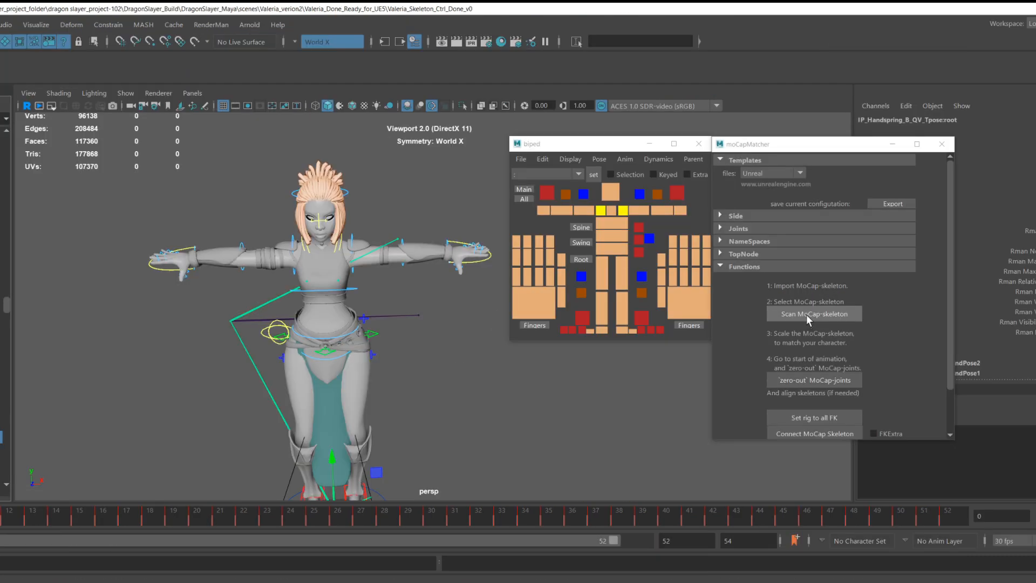
{"action": "left_click", "coordinate": [806, 314]}
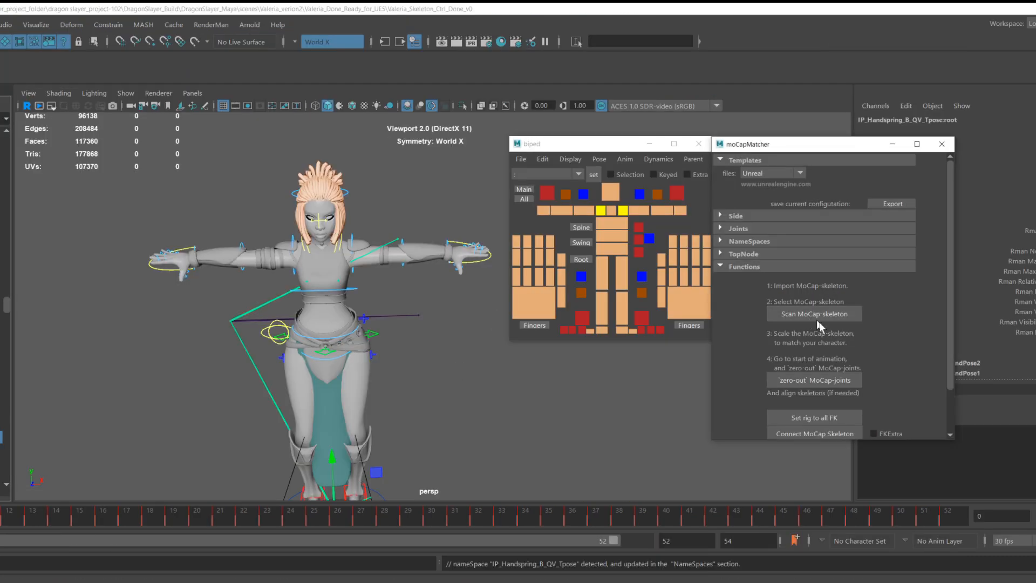
Set the rig to all FK and connect the MoCap skeleton to the control rig.
{"action": "scroll", "coordinate": [813, 377], "scroll_direction": "down", "scroll_amount": 1}
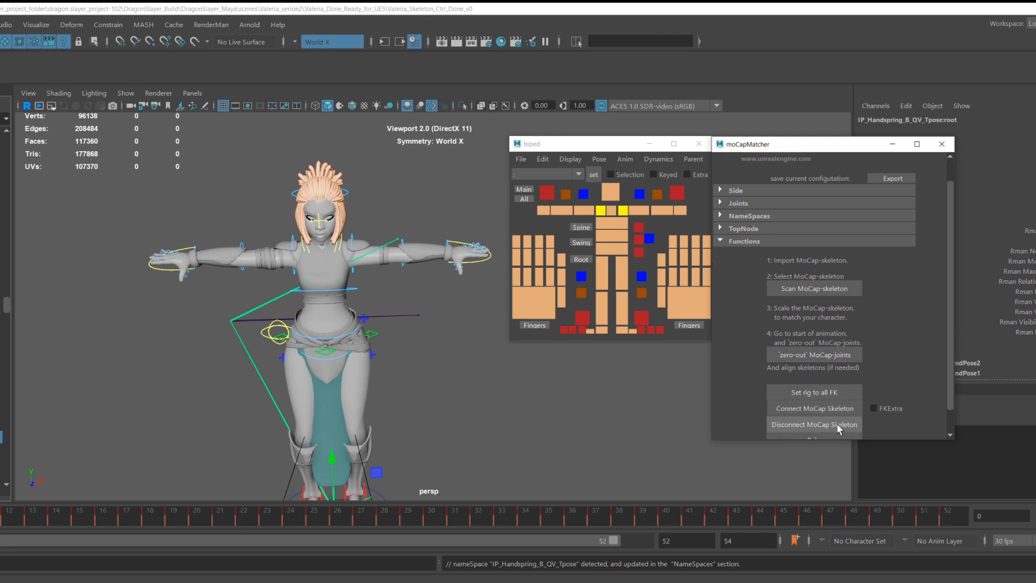
{"action": "left_click", "coordinate": [801, 392]}
{"action": "left_click", "coordinate": [801, 409]}
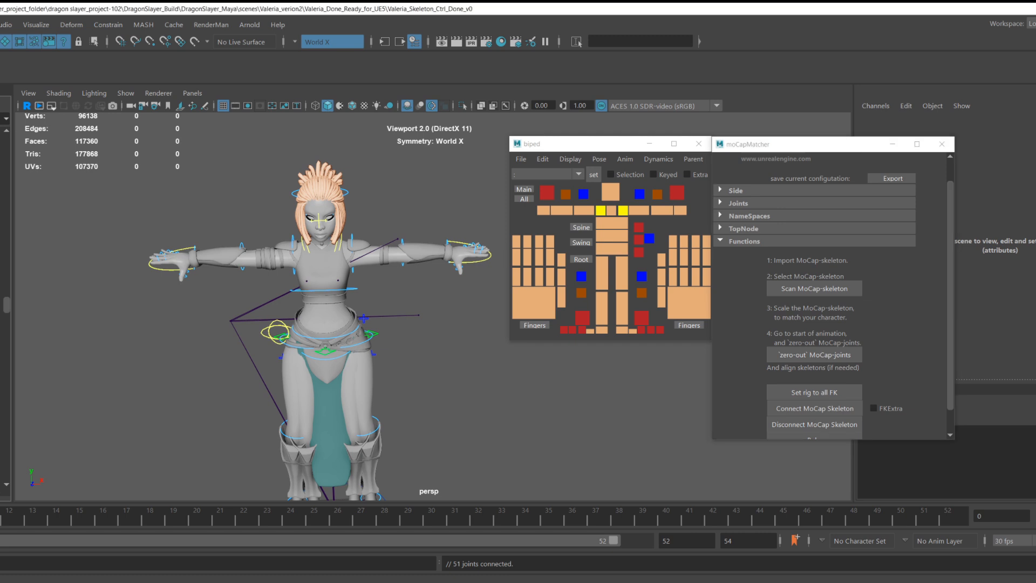
Play back the connected animation and bake it onto the control rig.
{"action": "key", "text": "alt+v"}
{"action": "mouse_move", "coordinate": [6, 521]}
{"action": "left_mouse_down"}
{"action": "mouse_move", "coordinate": [218, 553]}
{"action": "mouse_move", "coordinate": [450, 547]}
{"action": "mouse_move", "coordinate": [613, 526]}
{"action": "mouse_move", "coordinate": [0, 521]}
{"action": "left_mouse_up"}
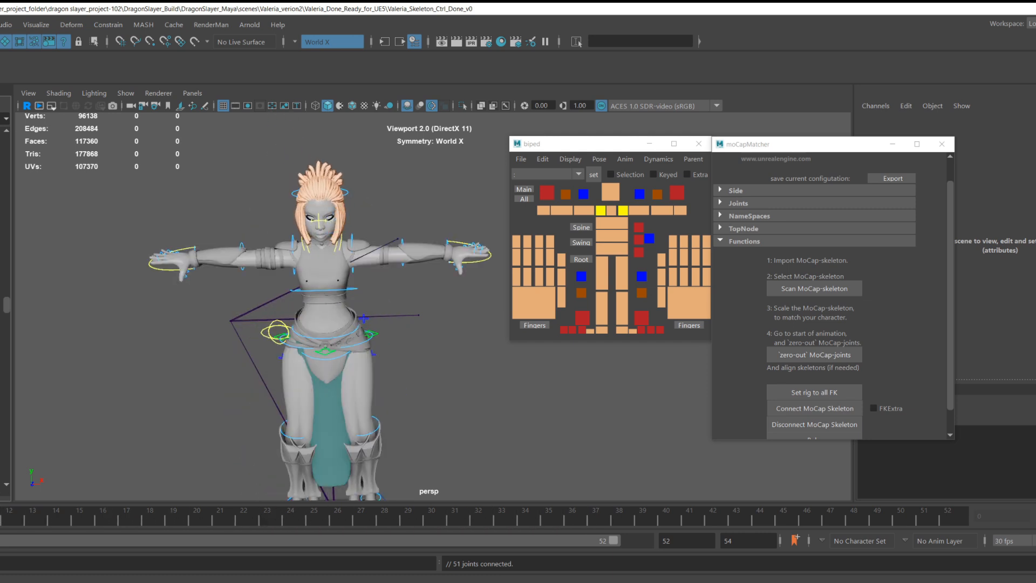
{"action": "scroll", "coordinate": [778, 419], "scroll_direction": "down", "scroll_amount": 1}
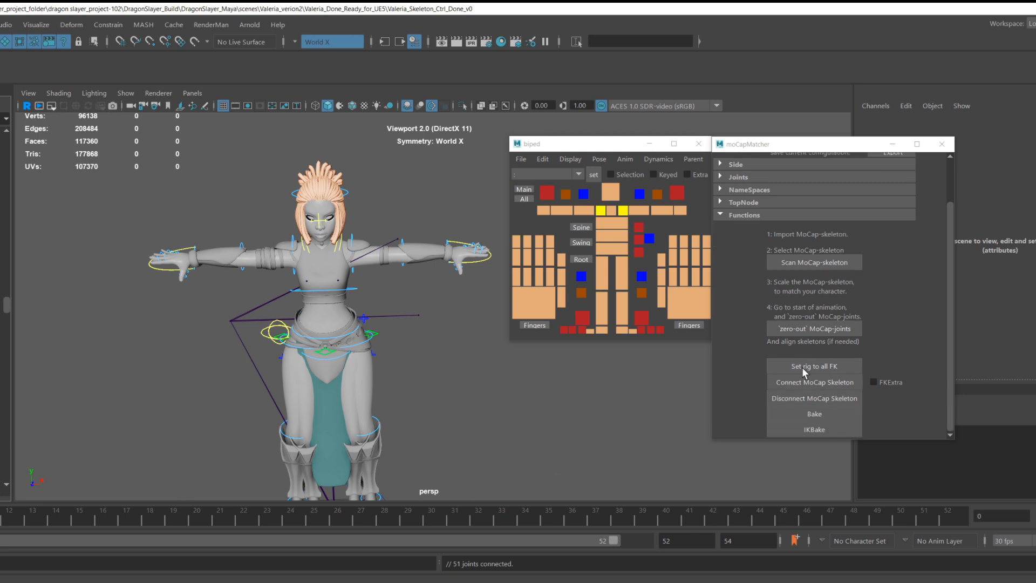
{"action": "left_click", "coordinate": [830, 413]}
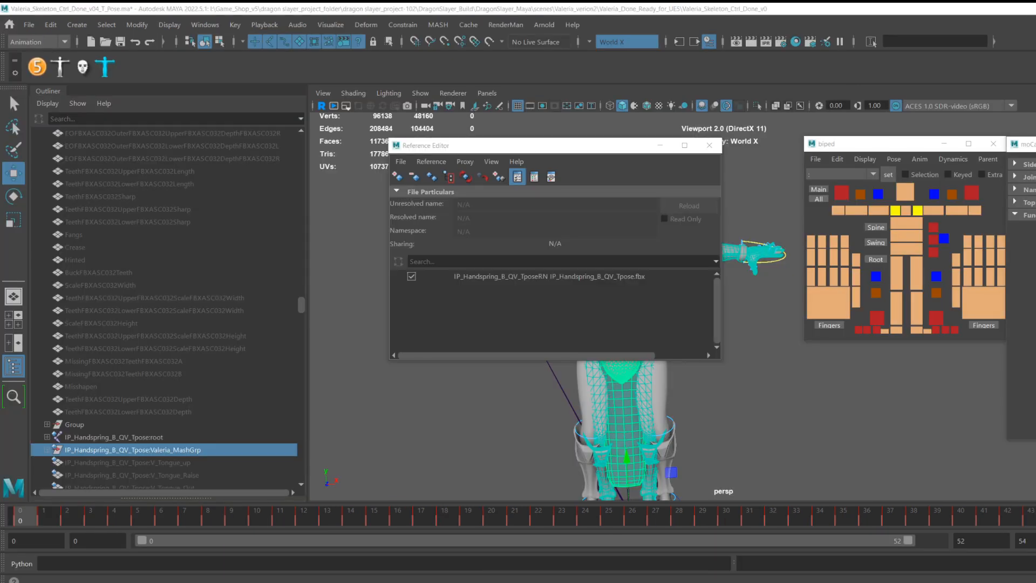
Unload the IP_Handspring_B_QV_Tpose reference and close the Reference Editor.
{"action": "left_click", "coordinate": [30, 26]}
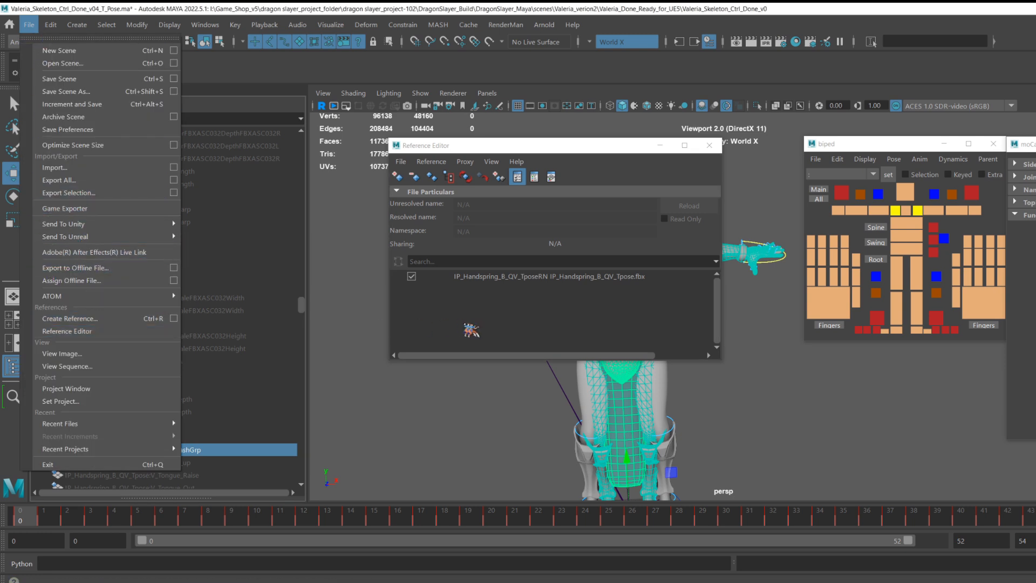
{"action": "left_click", "coordinate": [495, 329]}
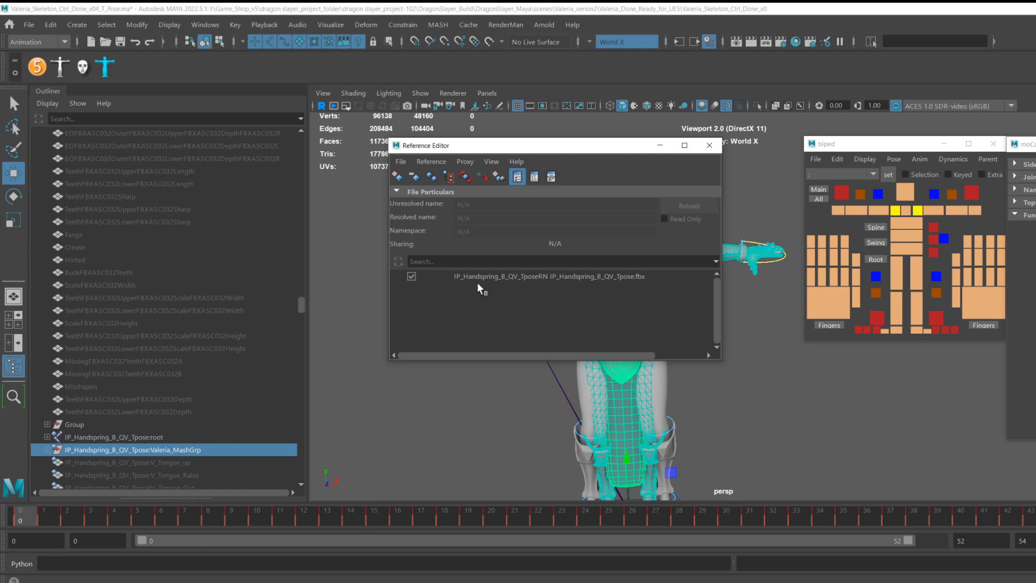
{"action": "left_click", "coordinate": [412, 277]}
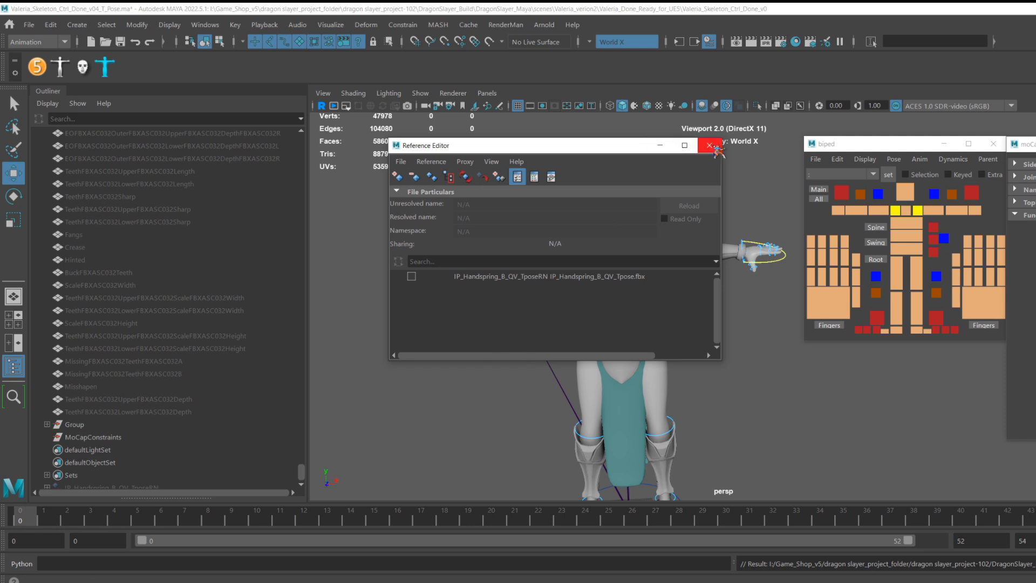
{"action": "left_click", "coordinate": [709, 145]}
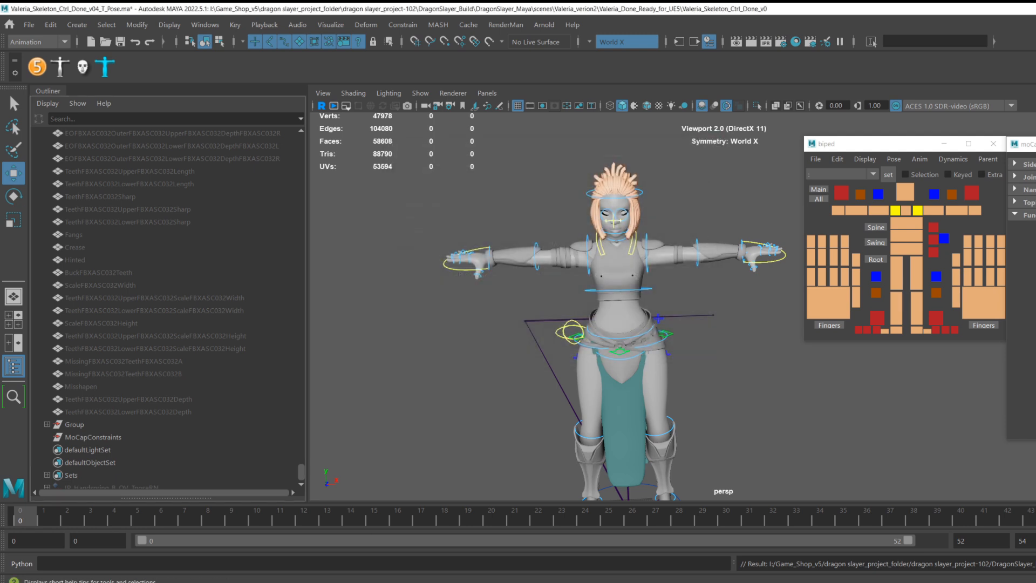
Go to frame 11 and nudge the pelvis control to fix the upside-down handspring pose.
{"action": "left_click_drag", "start_coordinate": [30, 531], "coordinate": [1, 502]}
{"action": "scroll", "coordinate": [157, 201], "scroll_direction": "up", "scroll_amount": 10}
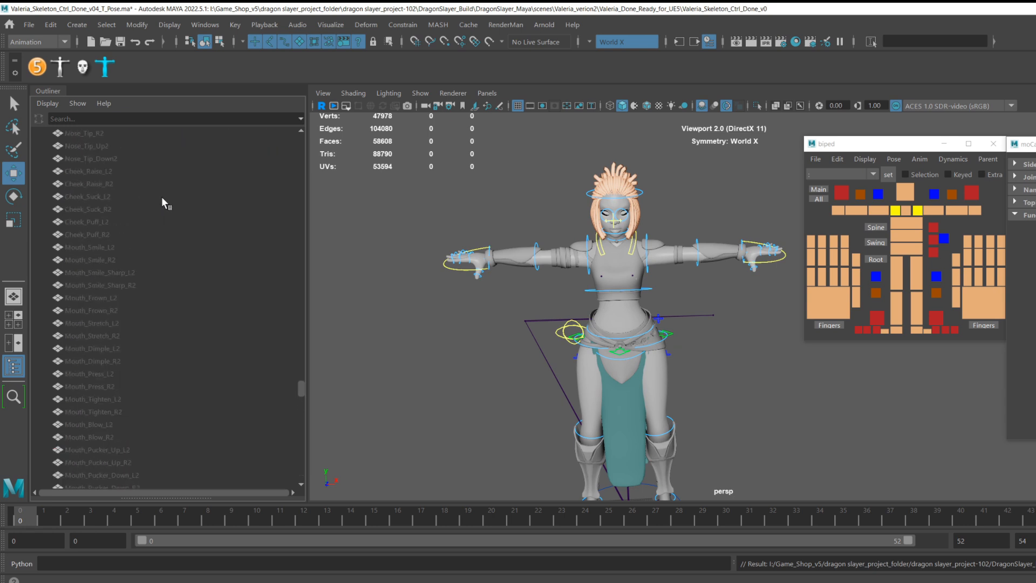
{"action": "scroll", "coordinate": [162, 198], "scroll_direction": "down", "scroll_amount": 3}
{"action": "scroll", "coordinate": [668, 370], "scroll_direction": "up", "scroll_amount": 3}
{"action": "left_click_drag", "start_coordinate": [703, 364], "coordinate": [704, 331], "text": "alt"}
{"action": "middle_click_drag", "start_coordinate": [704, 331], "coordinate": [622, 394], "text": "alt"}
{"action": "scroll", "coordinate": [653, 346], "scroll_direction": "up", "scroll_amount": 2}
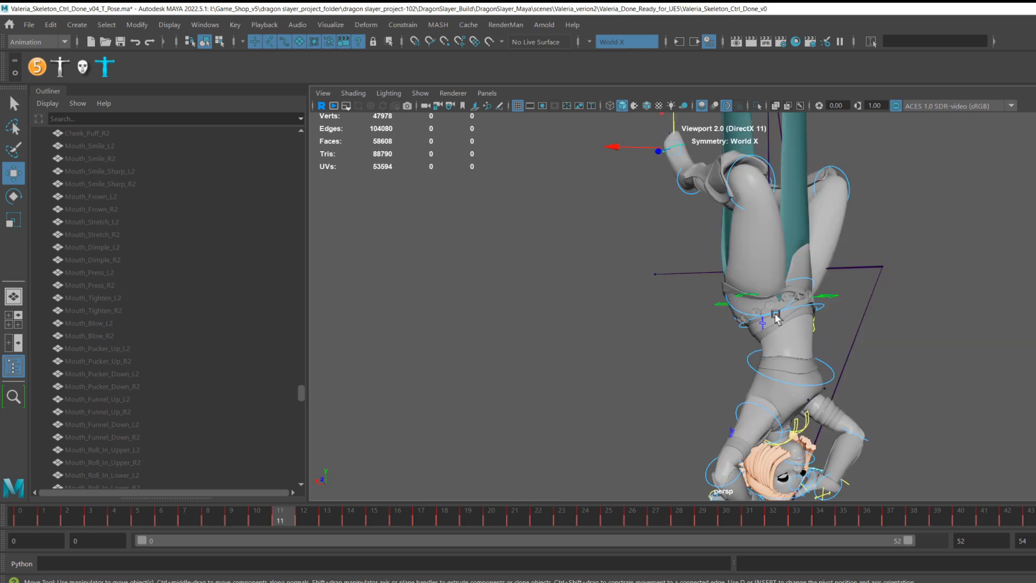
{"action": "left_click", "coordinate": [747, 300]}
{"action": "left_click", "coordinate": [745, 298]}
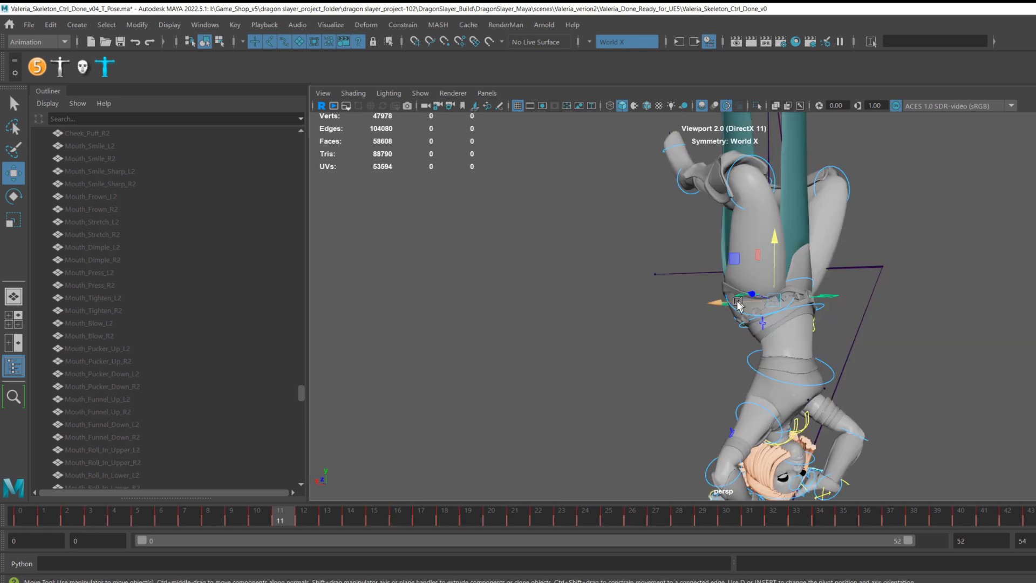
{"action": "mouse_move", "coordinate": [743, 296]}
{"action": "left_mouse_down"}
{"action": "mouse_move", "coordinate": [782, 304]}
{"action": "mouse_move", "coordinate": [752, 295]}
{"action": "left_mouse_up"}
Move and rotate the left shoulder FK control at frame 11, then set a key on it.
{"action": "middle_click_drag", "start_coordinate": [823, 382], "coordinate": [786, 293], "text": "alt"}
{"action": "scroll", "coordinate": [756, 372], "scroll_direction": "up", "scroll_amount": 5}
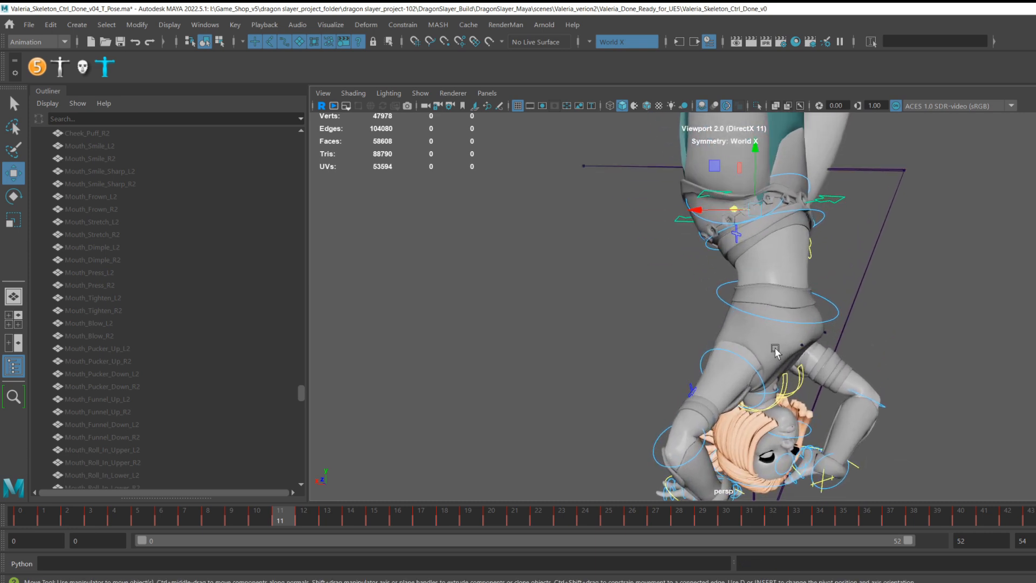
{"action": "left_click", "coordinate": [755, 376]}
{"action": "left_click", "coordinate": [757, 377]}
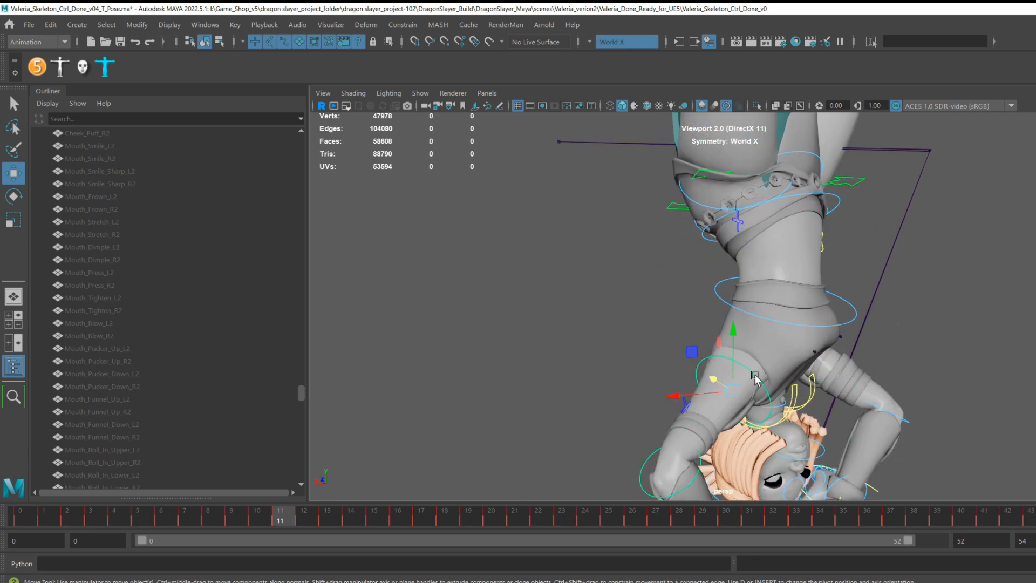
{"action": "middle_click_drag", "start_coordinate": [764, 376], "coordinate": [722, 340], "text": "alt"}
{"action": "key", "text": "e"}
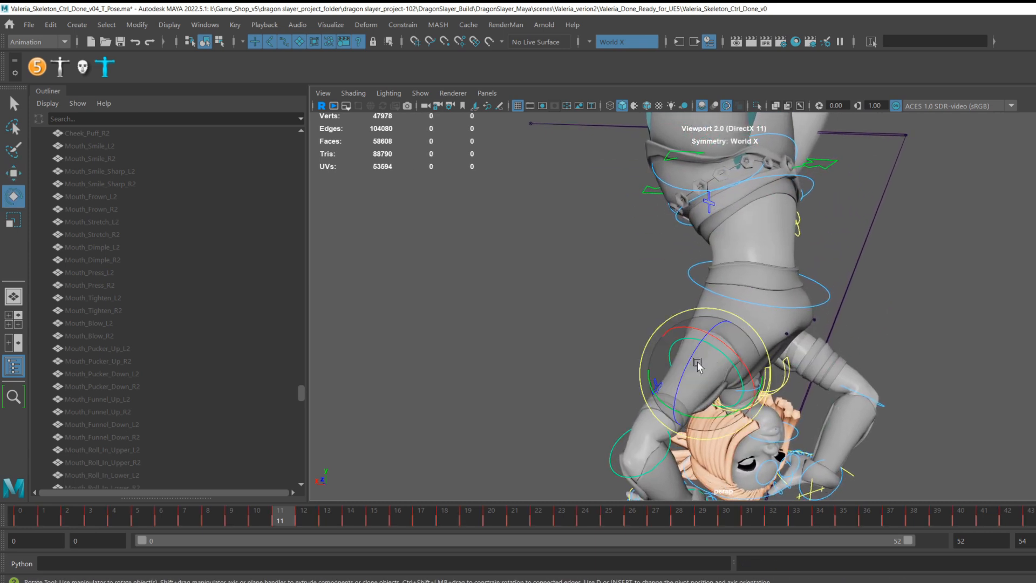
{"action": "left_click_drag", "start_coordinate": [701, 354], "coordinate": [718, 319]}
{"action": "middle_click_drag", "start_coordinate": [978, 313], "coordinate": [921, 303], "text": "alt"}
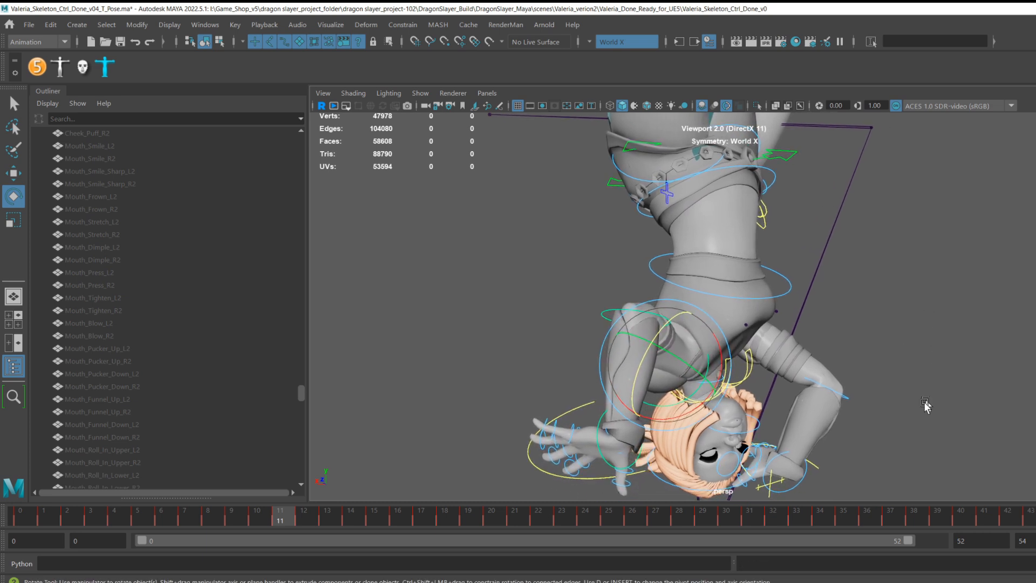
{"action": "key", "text": "s"}
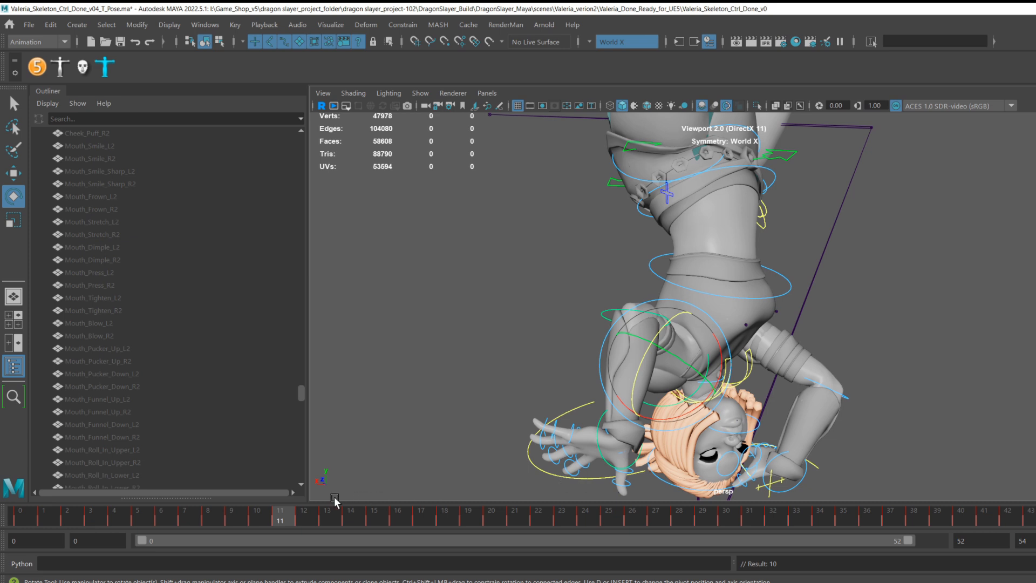
Scrub to frame 25 and orbit around to review the baked pose.
{"action": "left_click_drag", "start_coordinate": [289, 520], "coordinate": [608, 517]}
{"action": "scroll", "coordinate": [656, 418], "scroll_direction": "down", "scroll_amount": 3}
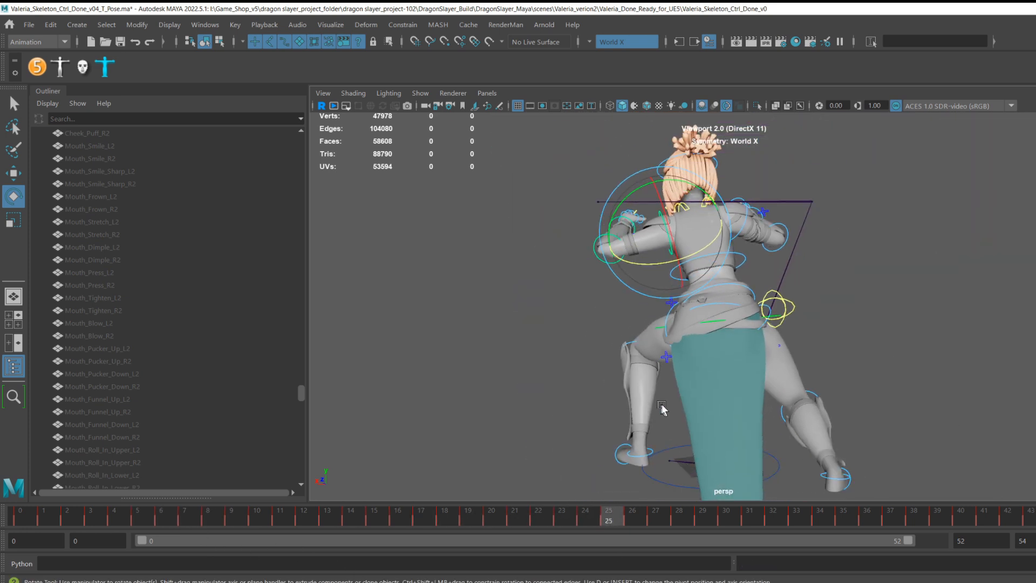
{"action": "left_click_drag", "start_coordinate": [598, 413], "coordinate": [837, 393], "text": "alt"}
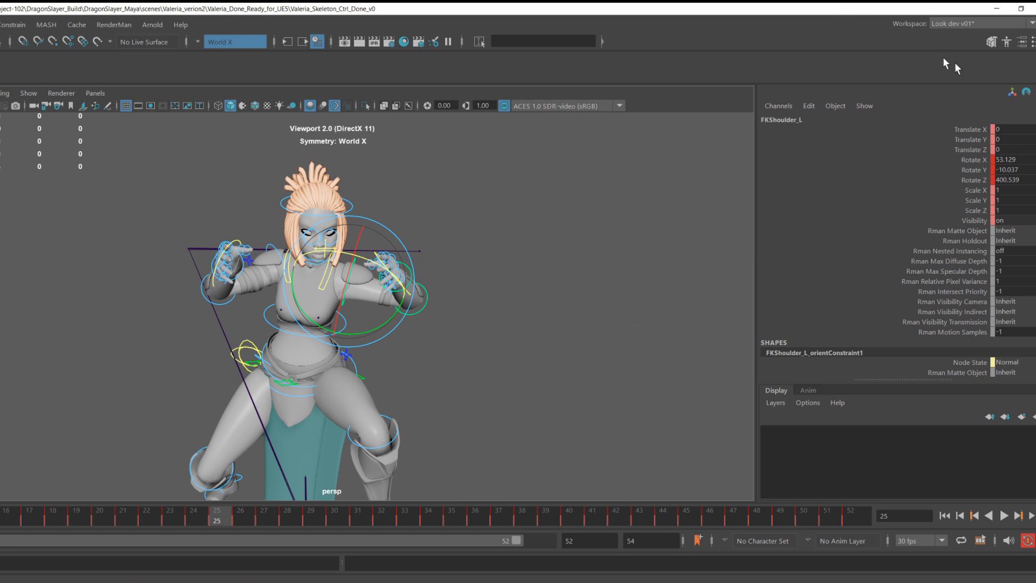
Open the HumanIK panel and its character menu.
{"action": "left_click", "coordinate": [1007, 43]}
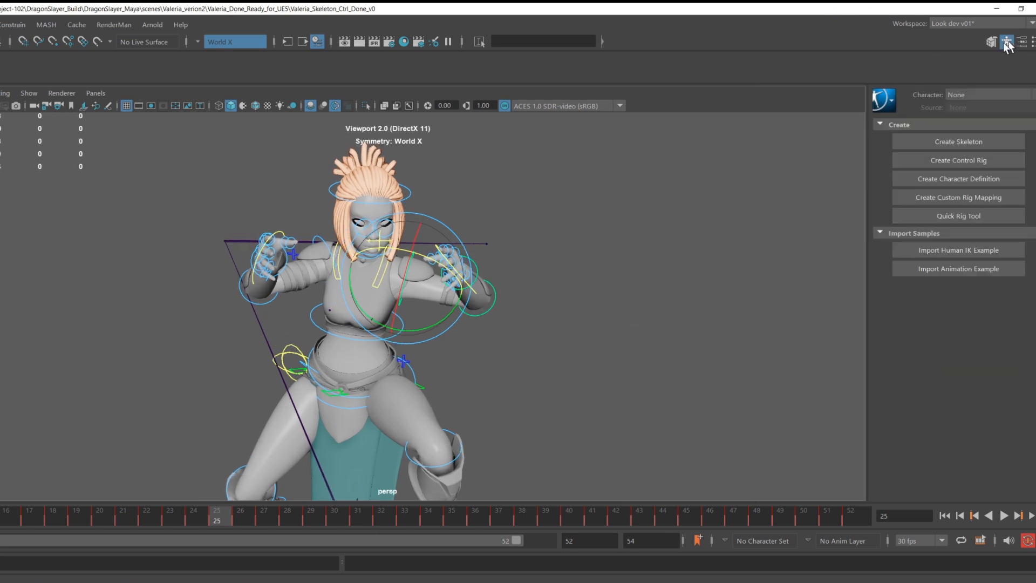
{"action": "left_click", "coordinate": [887, 102]}
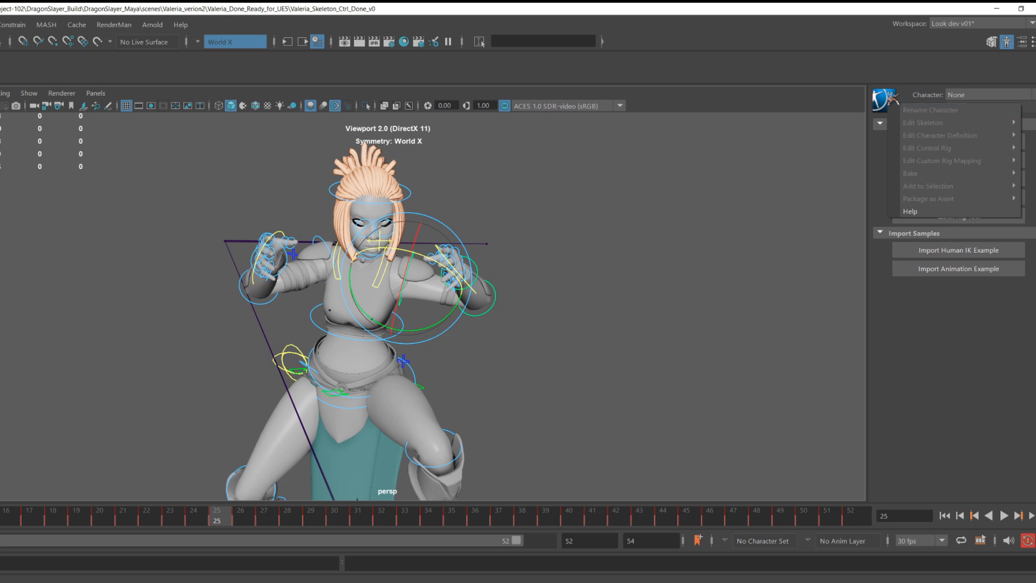
{"action": "left_click", "coordinate": [887, 92]}
{"action": "left_click", "coordinate": [886, 75]}
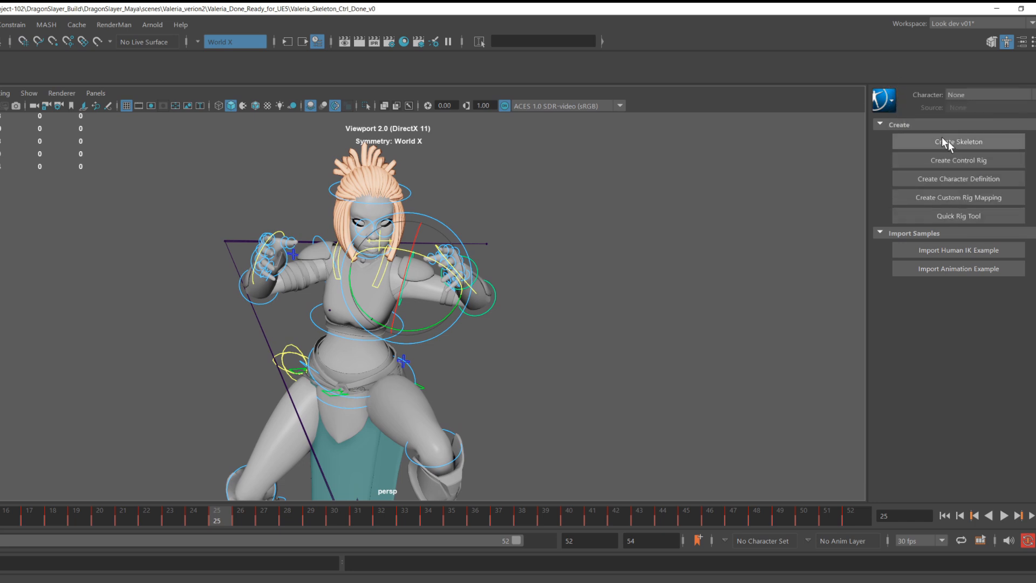